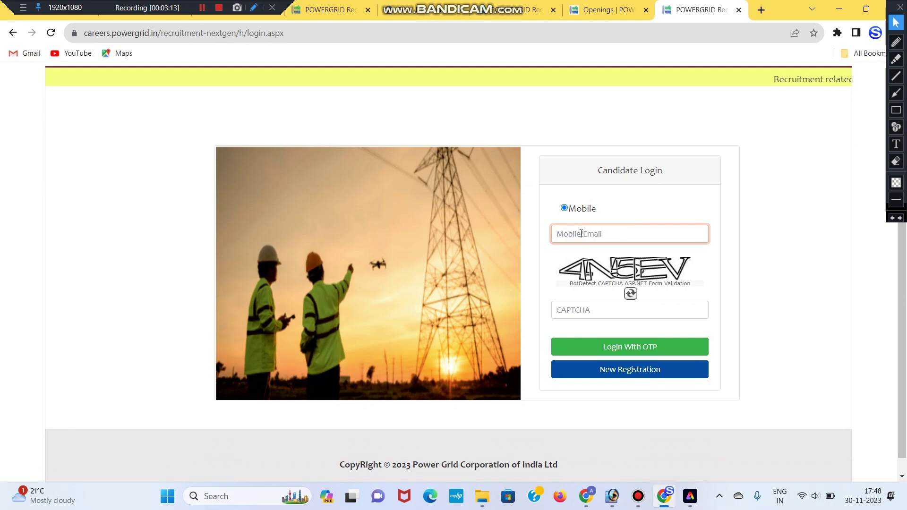
Step: Log in to the candidate account with OTP
scroll(593, 309, down, 1)
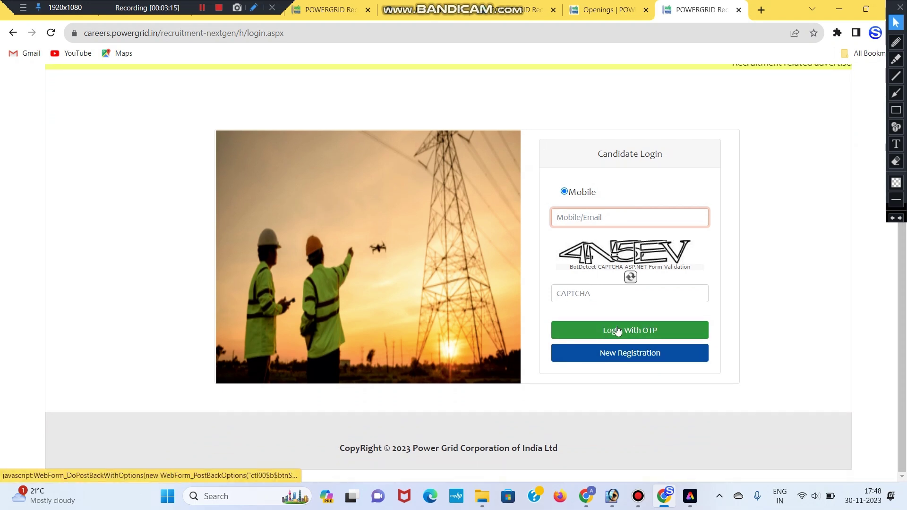
click(653, 331)
click(596, 269)
click(627, 291)
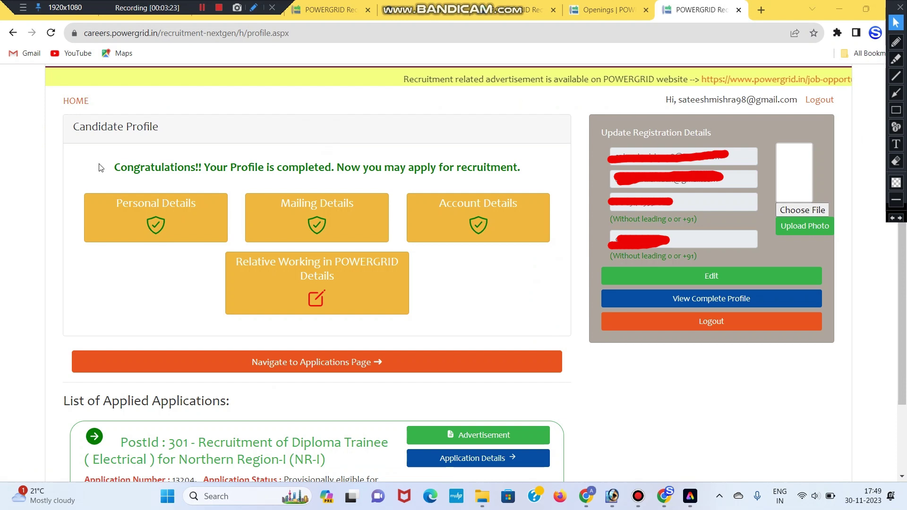
Step: Open the candidate's Personal Details from the profile and review the filled-in fields
click(147, 203)
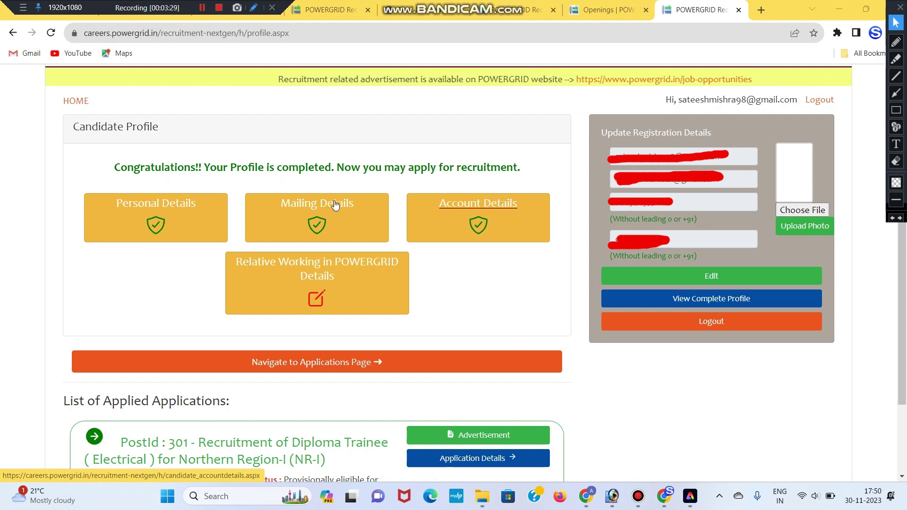
click(167, 206)
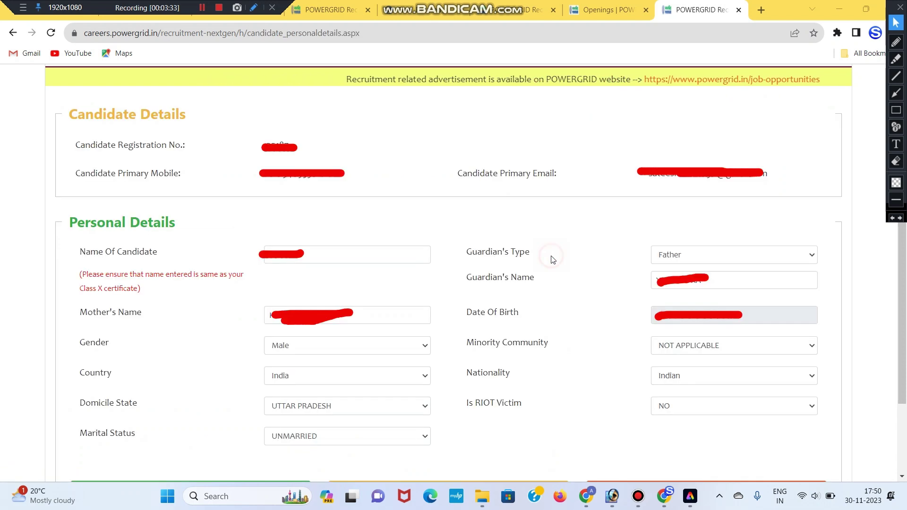
drag(68, 224, 173, 223)
click(166, 252)
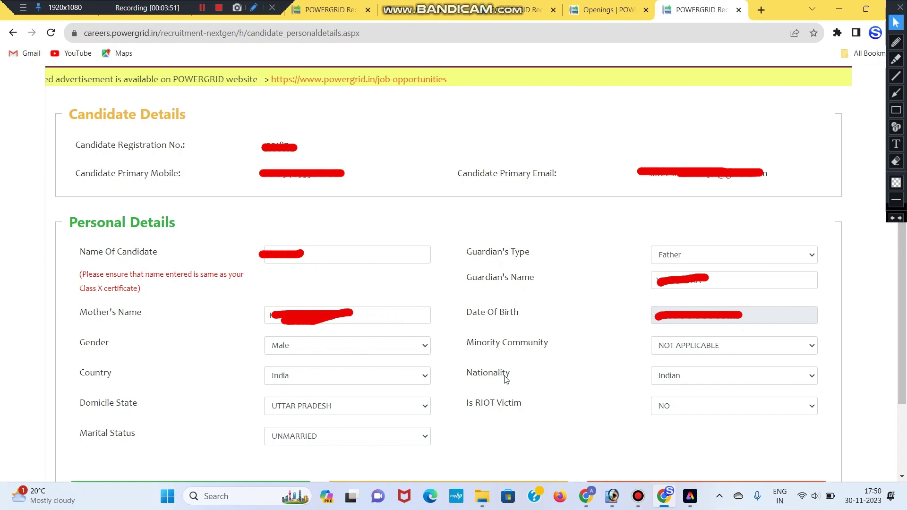
scroll(557, 284, down, 2)
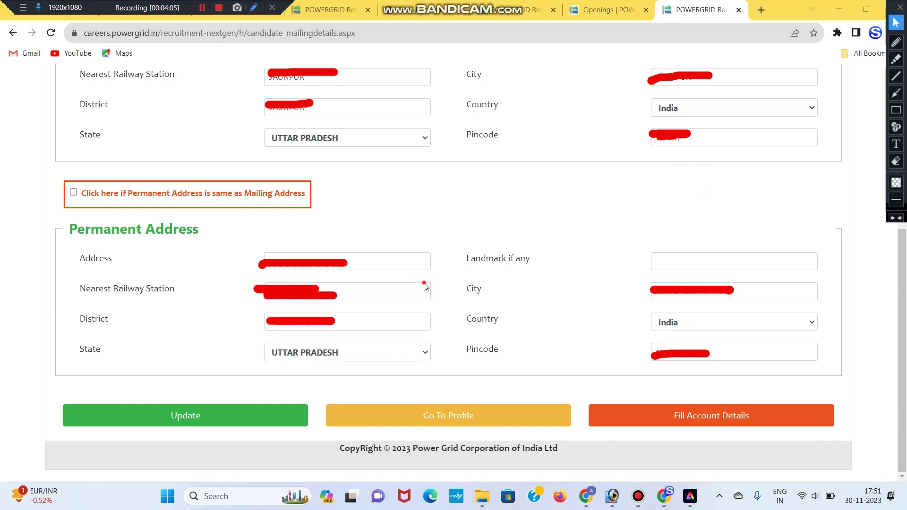
Step: Review the mailing and permanent address fields and proceed to the account details
scroll(424, 286, up, 2)
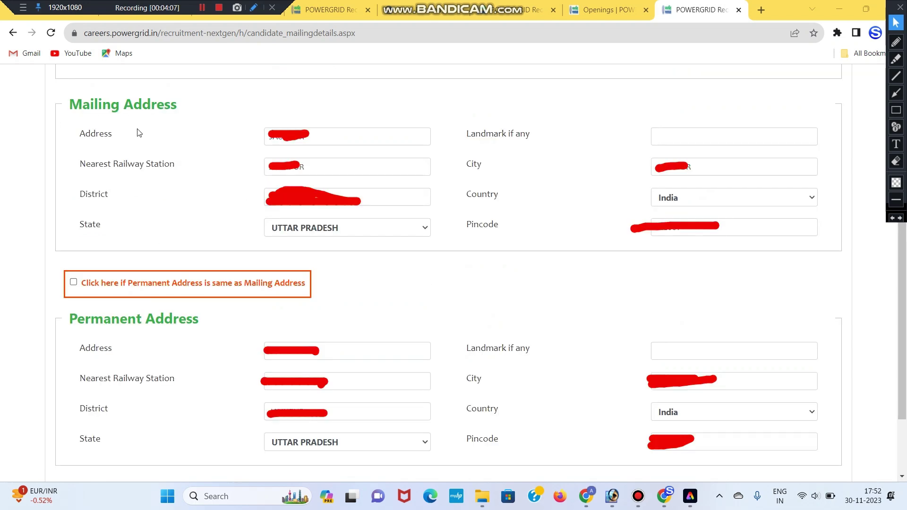
drag(64, 324, 201, 325)
click(187, 242)
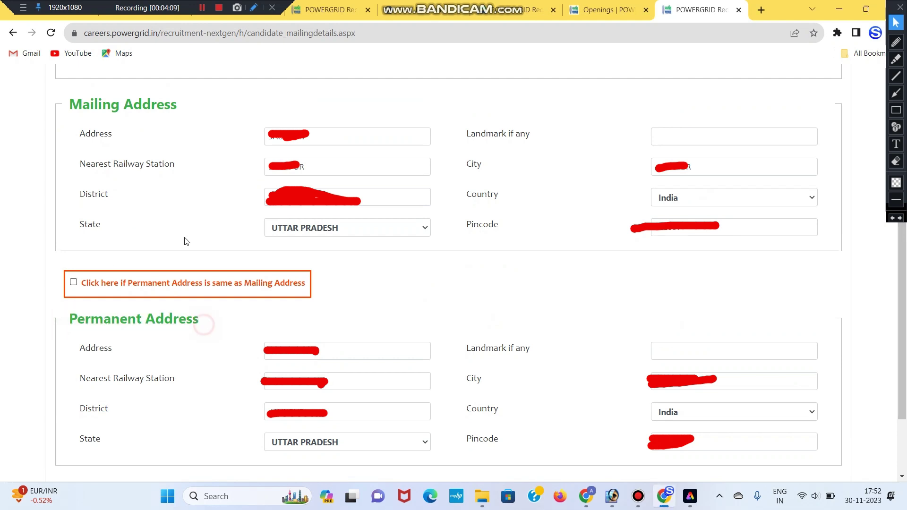
double_click(93, 135)
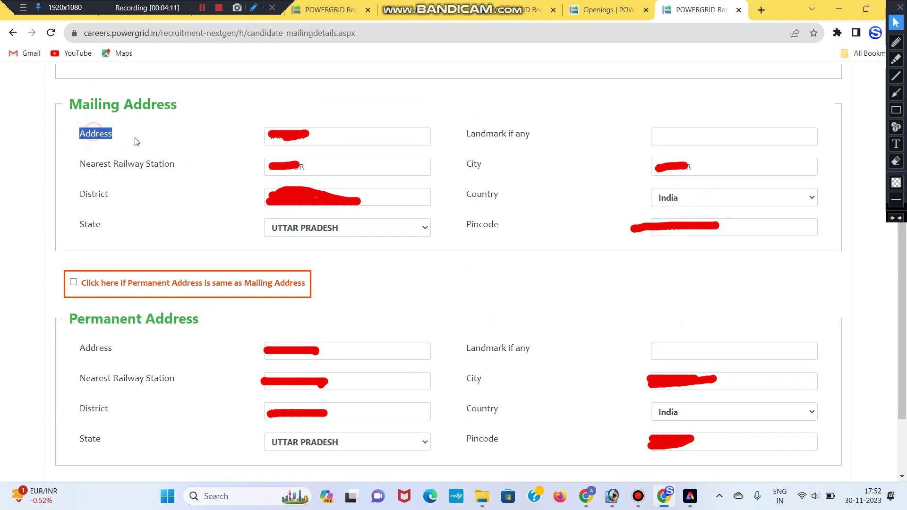
triple_click(113, 167)
click(205, 164)
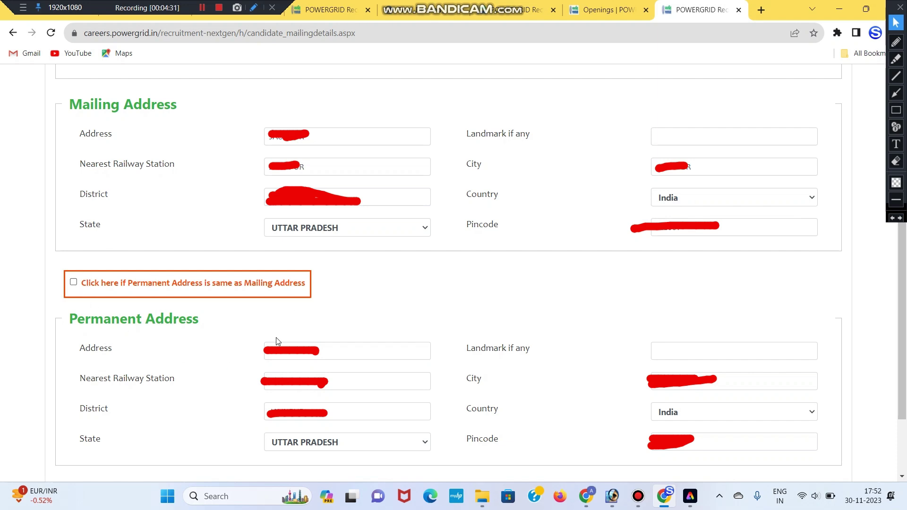
scroll(634, 208, down, 3)
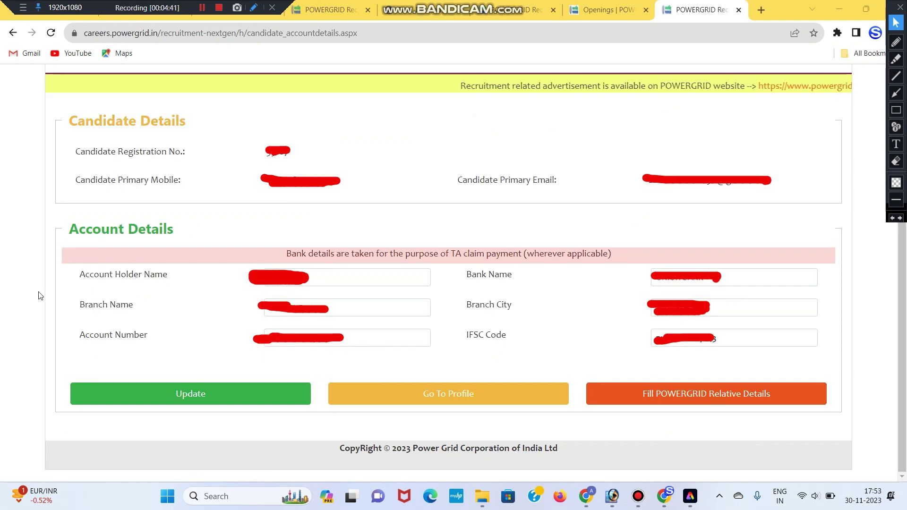
Step: Review the bank account fields in Account Details and return to the candidate profile
drag(78, 277, 167, 276)
click(166, 275)
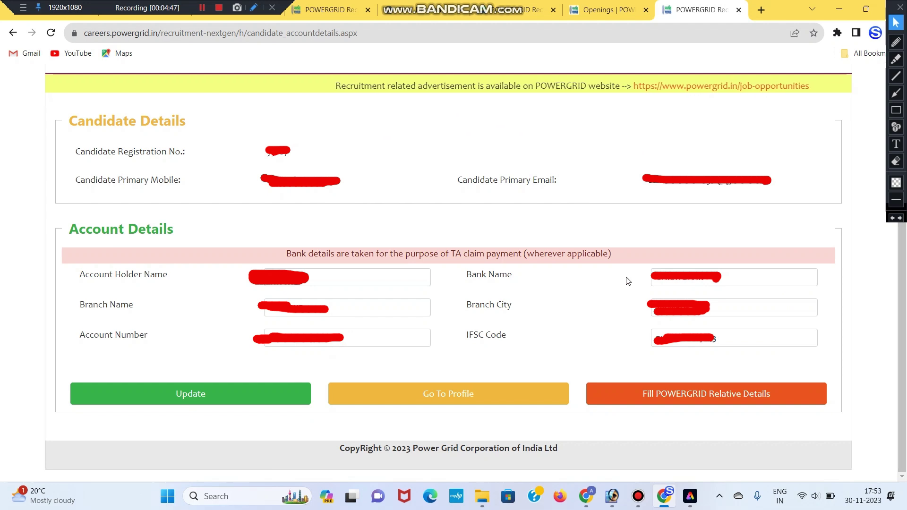
drag(480, 306, 719, 299)
click(472, 333)
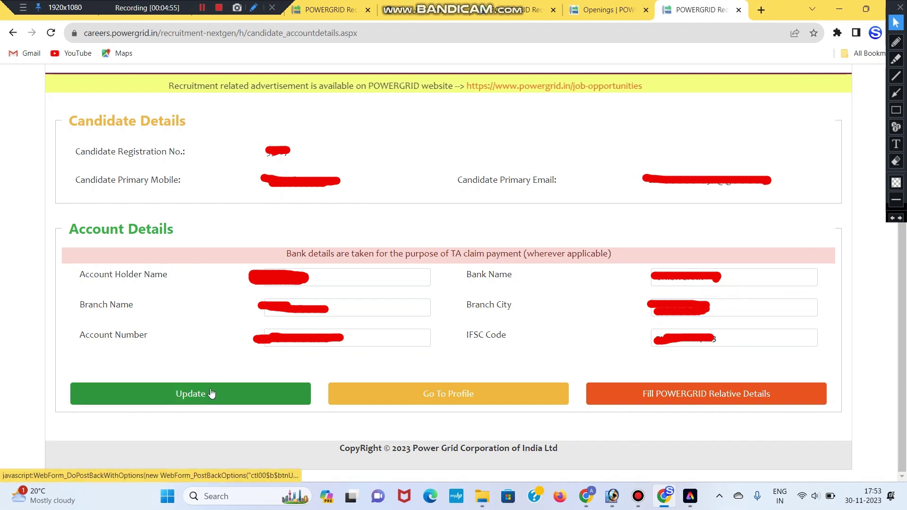
click(434, 396)
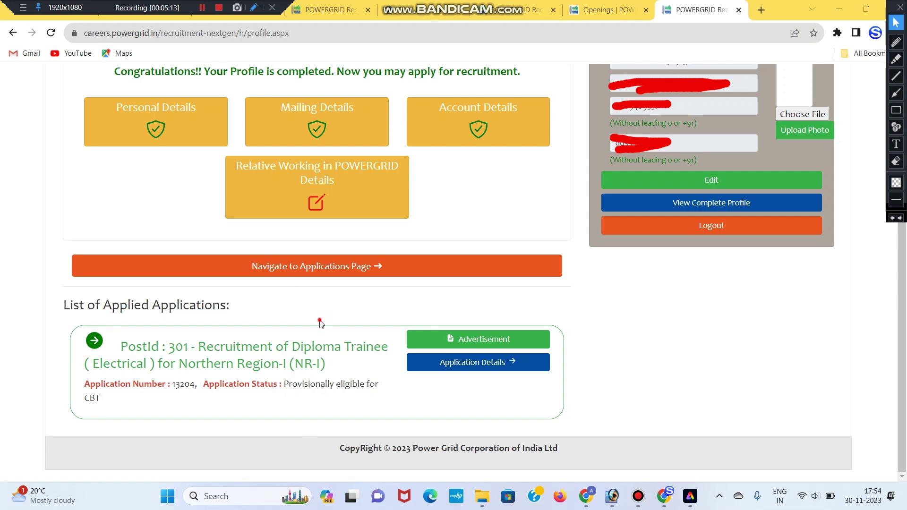
Step: Review the applied Diploma Trainee (Electrical) application for Northern Region-I and go to the applications page
drag(123, 342, 196, 362)
double_click(342, 397)
click(192, 353)
drag(122, 346, 260, 403)
click(261, 401)
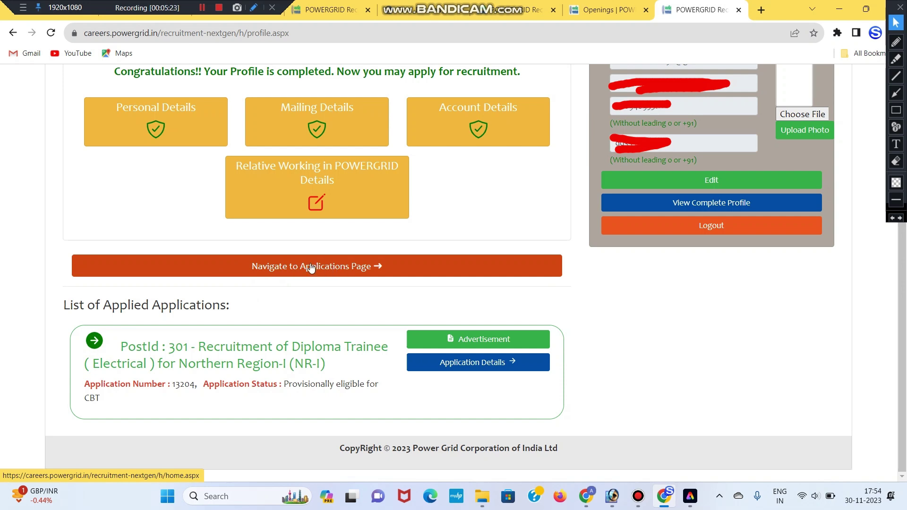
click(339, 268)
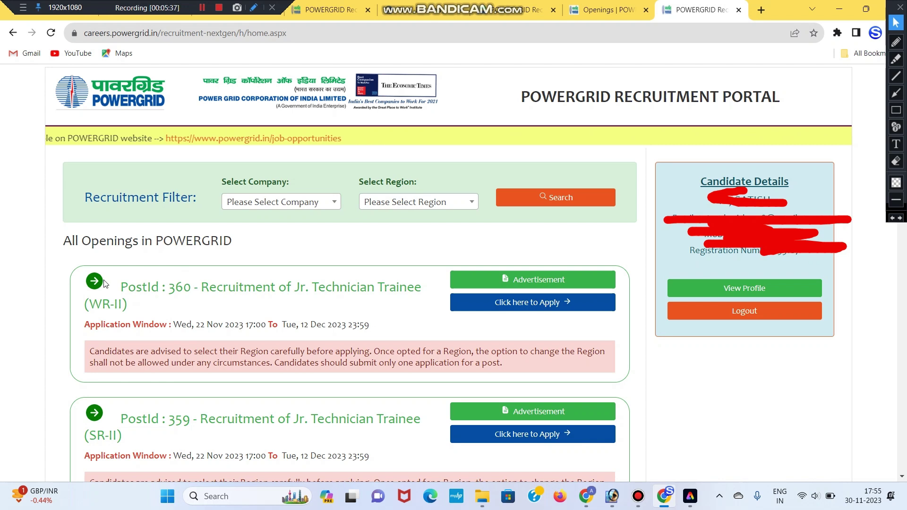
Step: Open the advertisement for PostId 360 and examine the regions in the Vacancies & Reservation table
drag(301, 288, 400, 289)
click(182, 318)
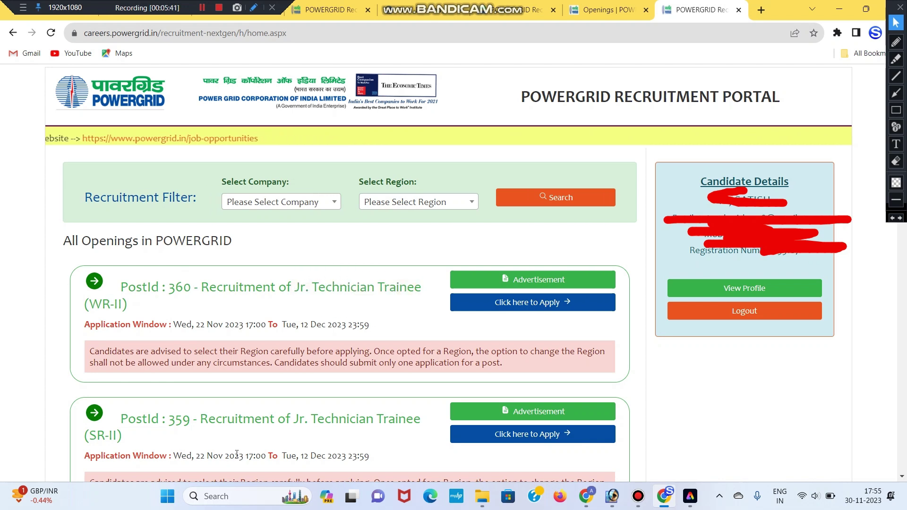
click(533, 279)
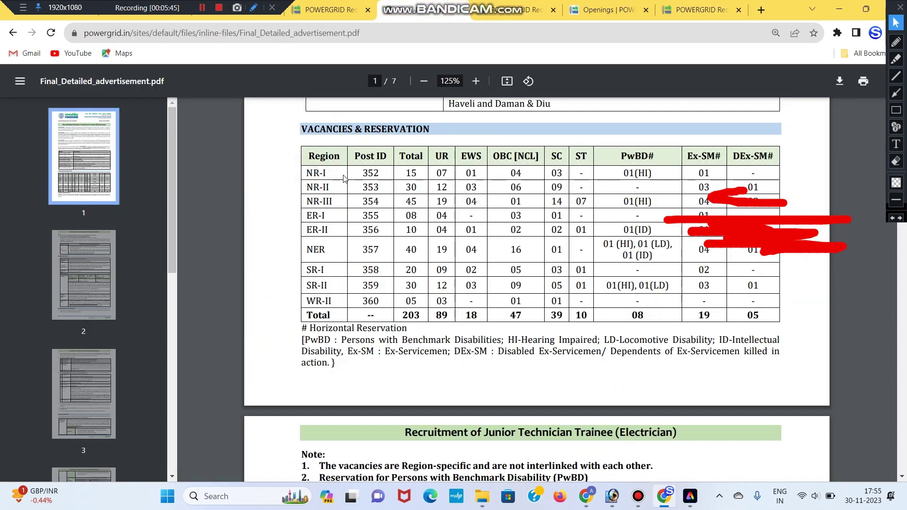
drag(306, 191, 333, 203)
click(337, 198)
click(344, 215)
Step: Return to the list of POWERGRID openings and open the application form for PostId 360, Jr. Technician Trainee (WR-II)
click(482, 13)
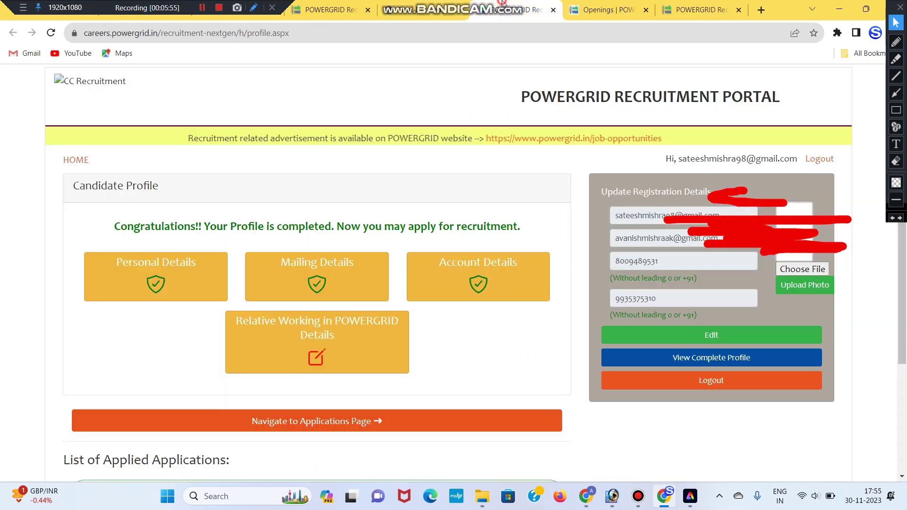
click(610, 9)
mouse_move(446, 86)
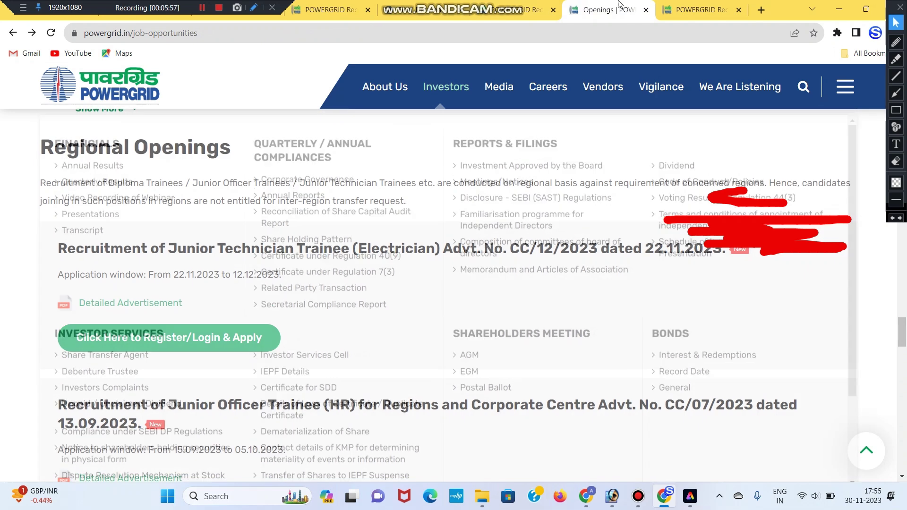
click(673, 5)
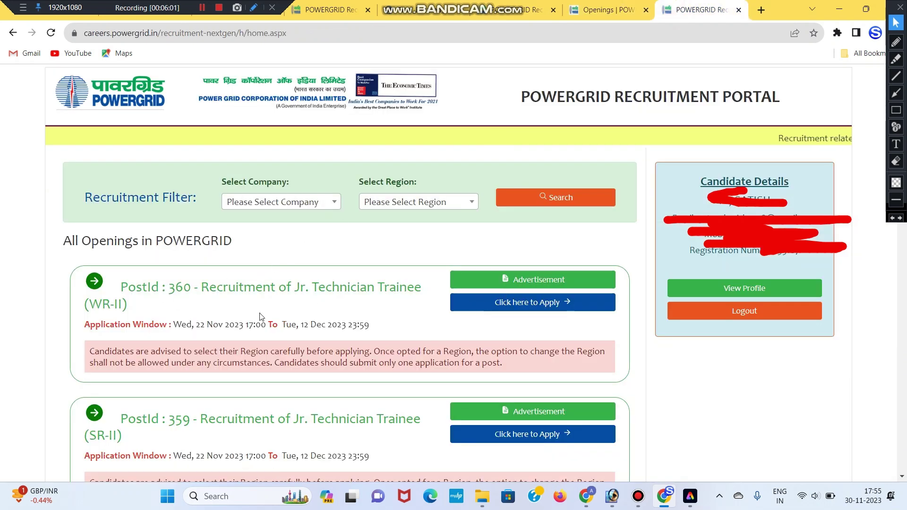
drag(120, 304, 83, 305)
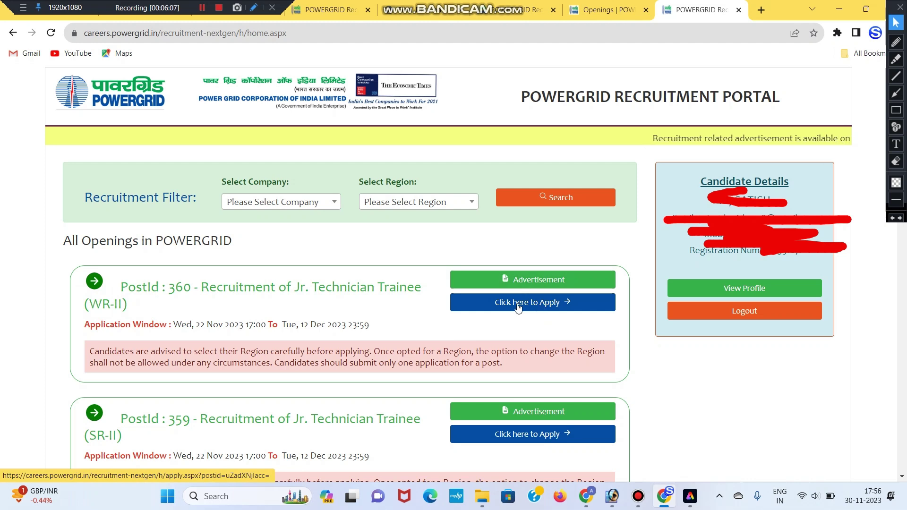
click(536, 305)
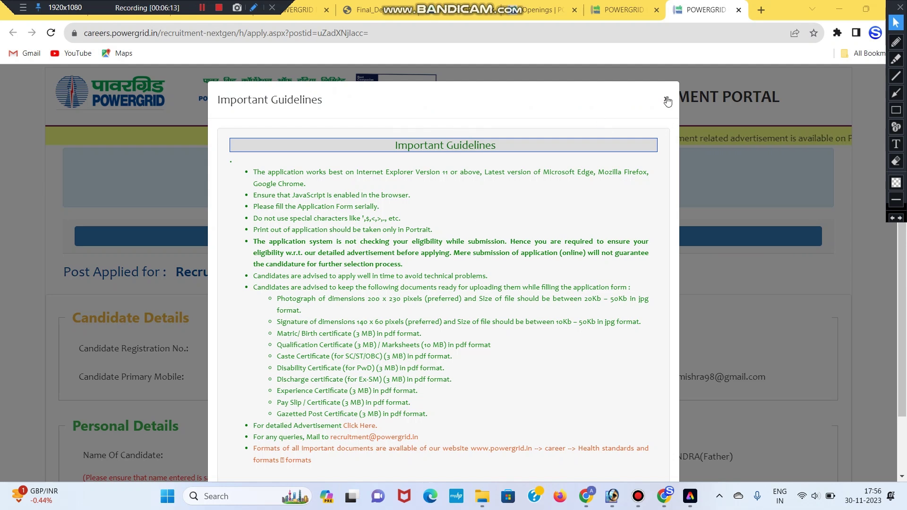
Step: Dismiss the Important Guidelines and check the available Category options in the application form
click(434, 333)
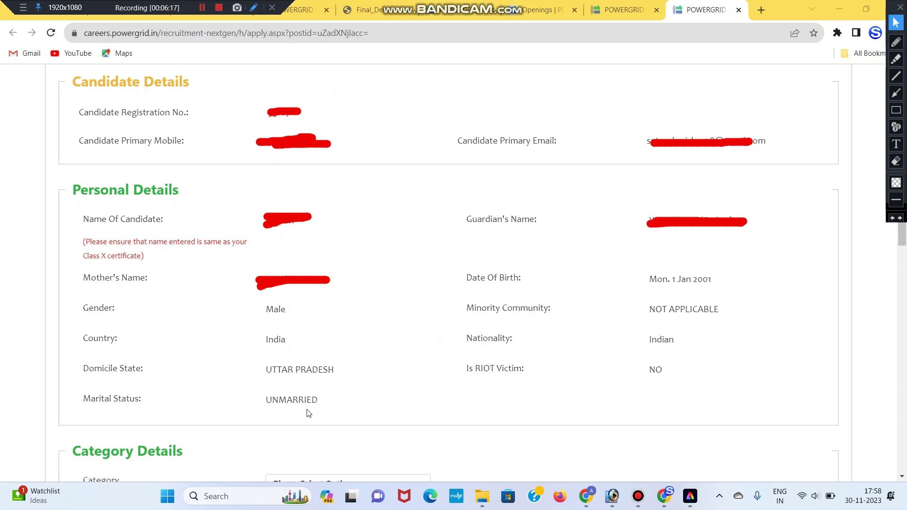
click(412, 151)
scroll(412, 150, down, 6)
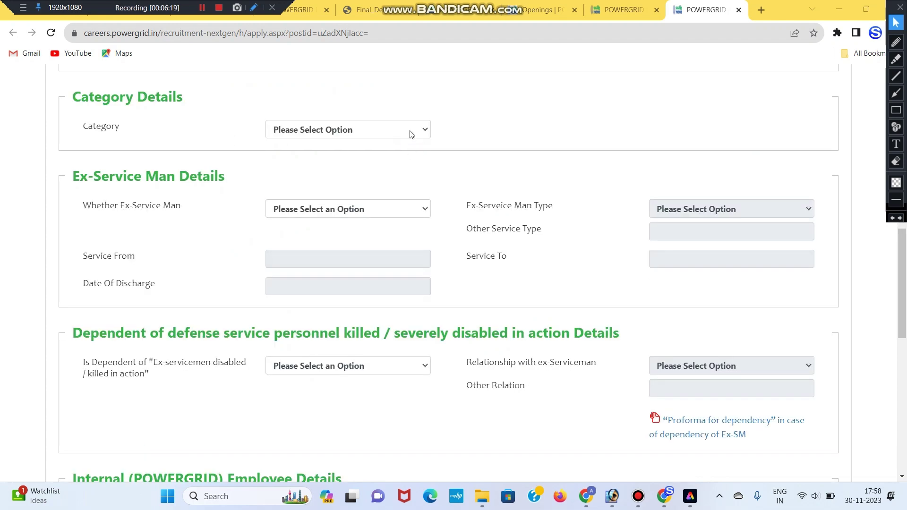
click(367, 130)
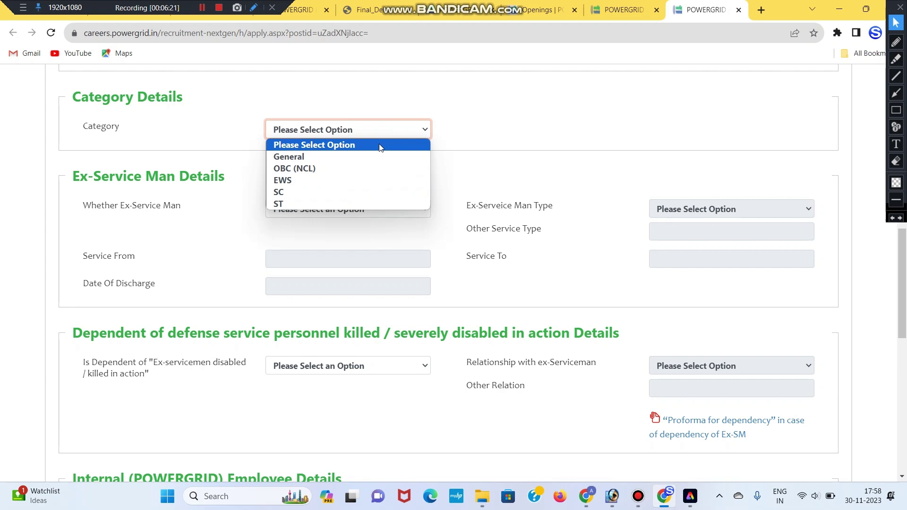
click(470, 126)
Step: Set Whether Ex-Service Man to NO in the Ex-Service Man Details
scroll(469, 127, down, 1)
triple_click(142, 122)
click(203, 147)
click(326, 150)
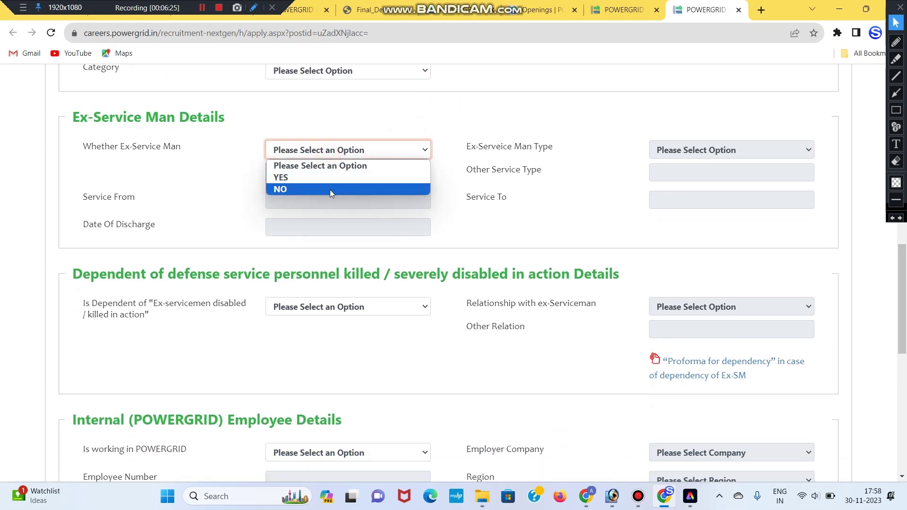
click(330, 189)
Step: Examine the section on dependents of defense service personnel killed or severely disabled in action
click(144, 278)
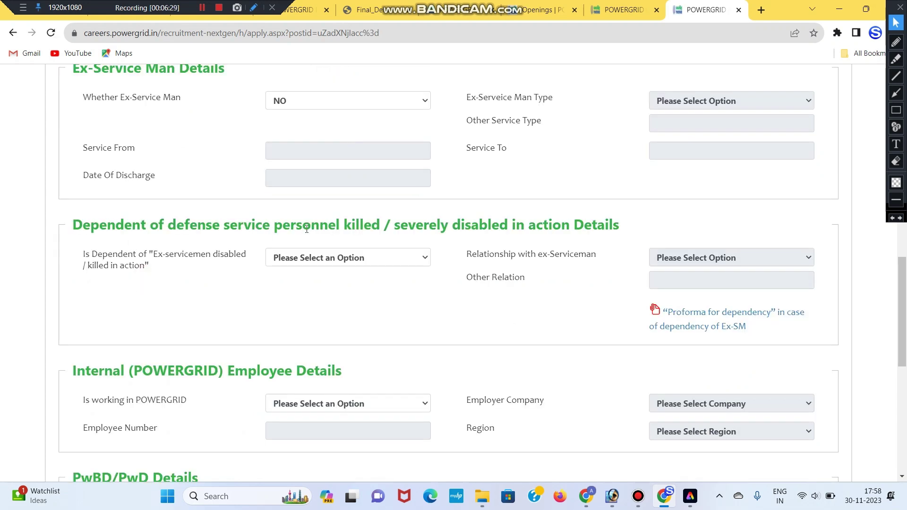
drag(379, 229, 203, 230)
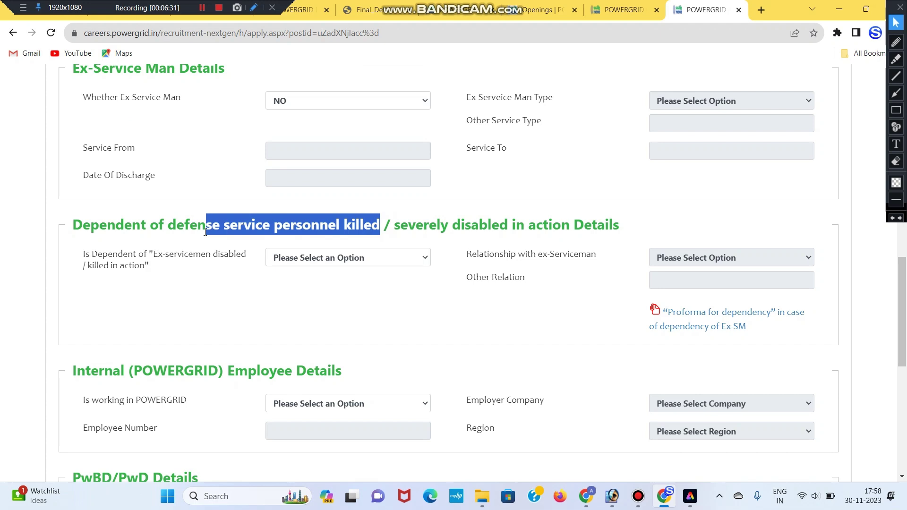
click(203, 230)
scroll(293, 232, down, 1)
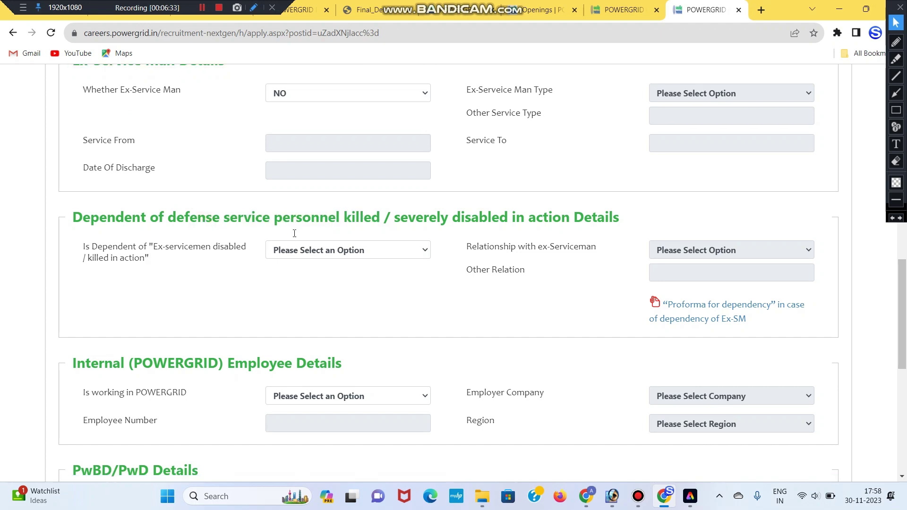
click(319, 198)
click(200, 249)
Step: Set Is working in POWERGRID to NO and review the PwBD/PwD and Scribe Details sections
scroll(203, 249, down, 1)
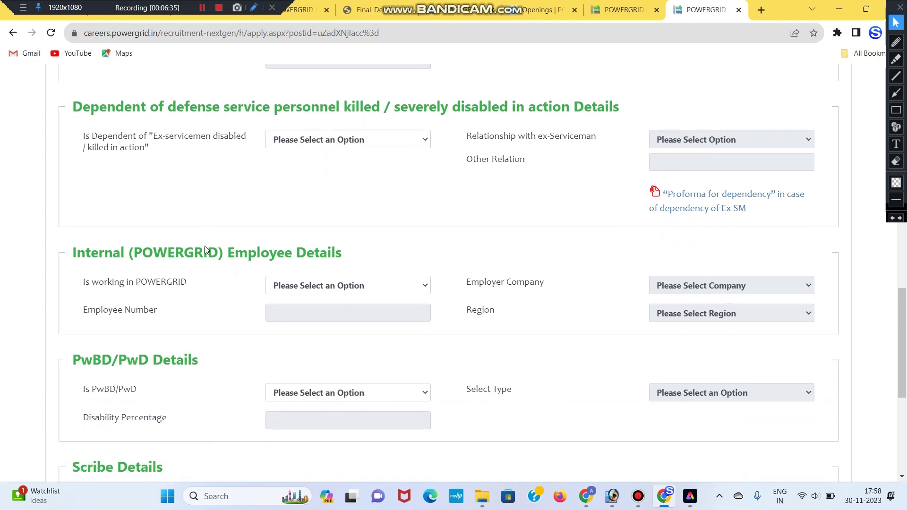
scroll(229, 220, down, 1)
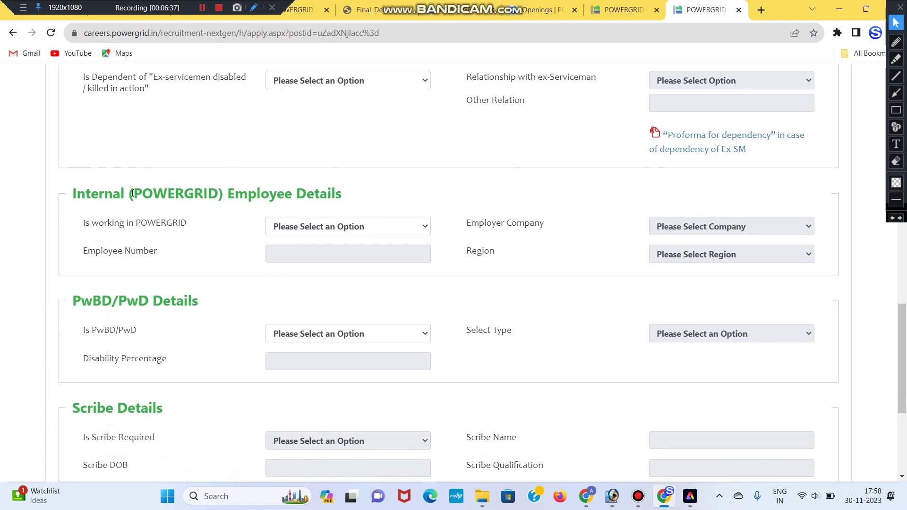
click(350, 228)
click(341, 264)
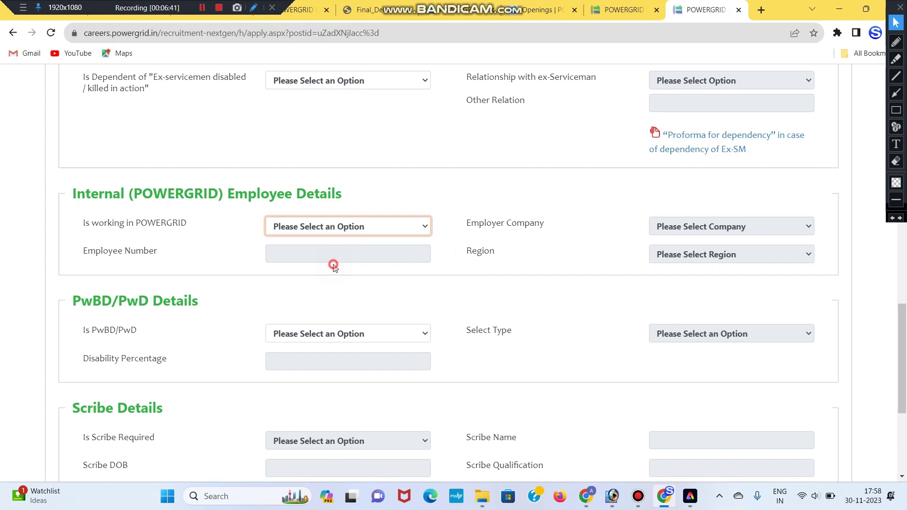
scroll(279, 255, down, 1)
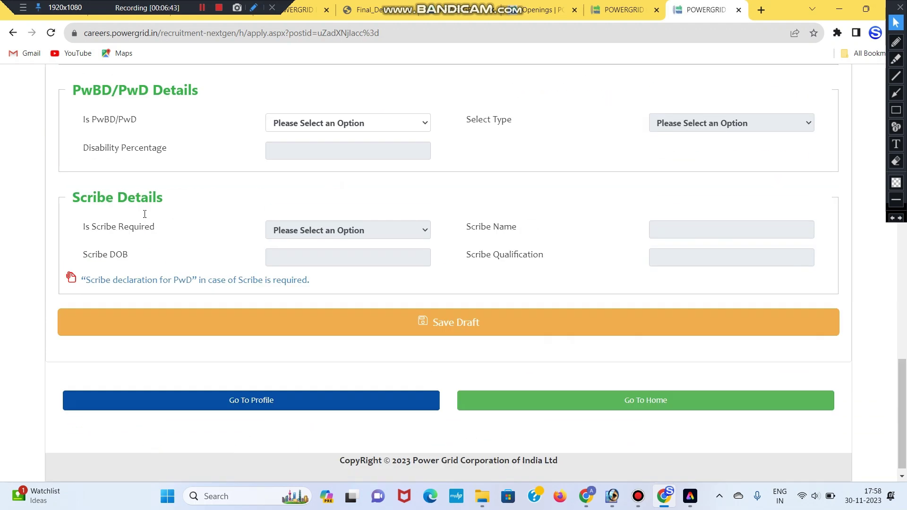
scroll(141, 203, up, 2)
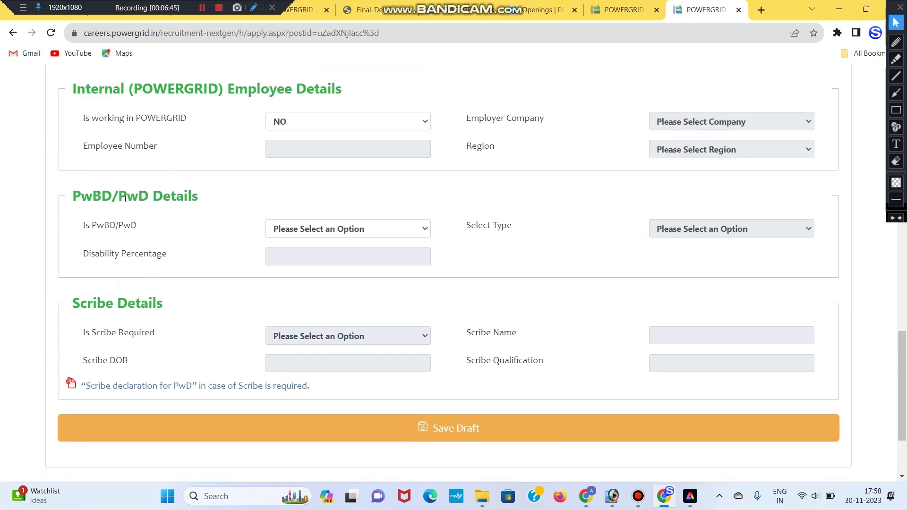
Step: Set Is PwBD/PwD to NO in the PwBD/PwD Details
drag(217, 203, 112, 197)
click(113, 198)
click(302, 229)
click(302, 267)
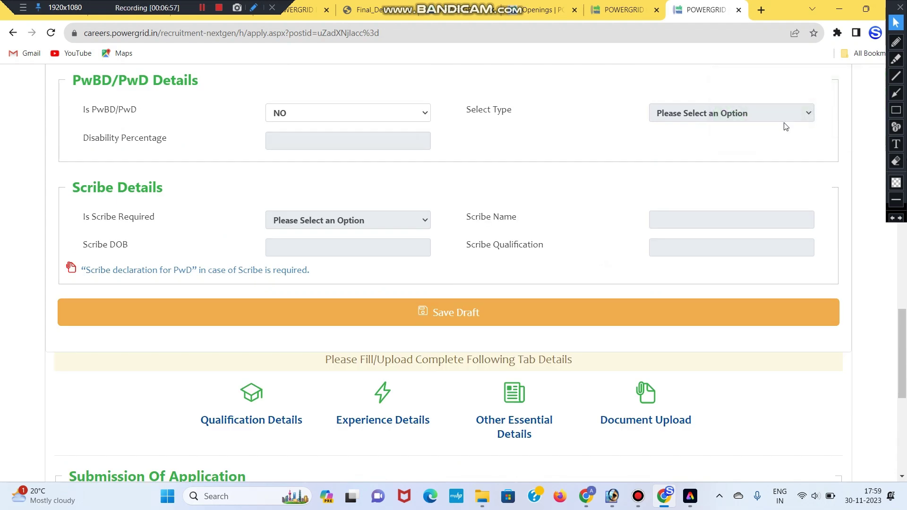
Step: Open the Qualification Details page of the application and review the Candidate Instructions on the required ITI trade
scroll(705, 154, down, 1)
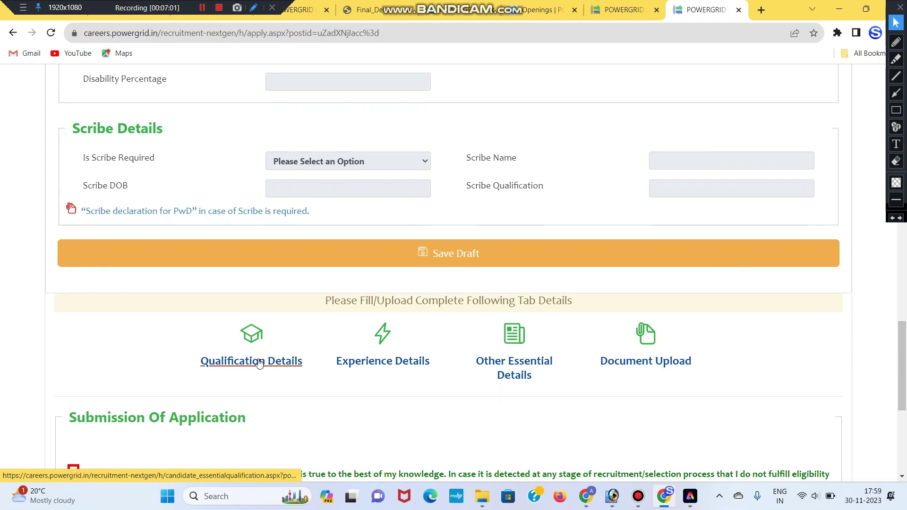
scroll(276, 249, down, 2)
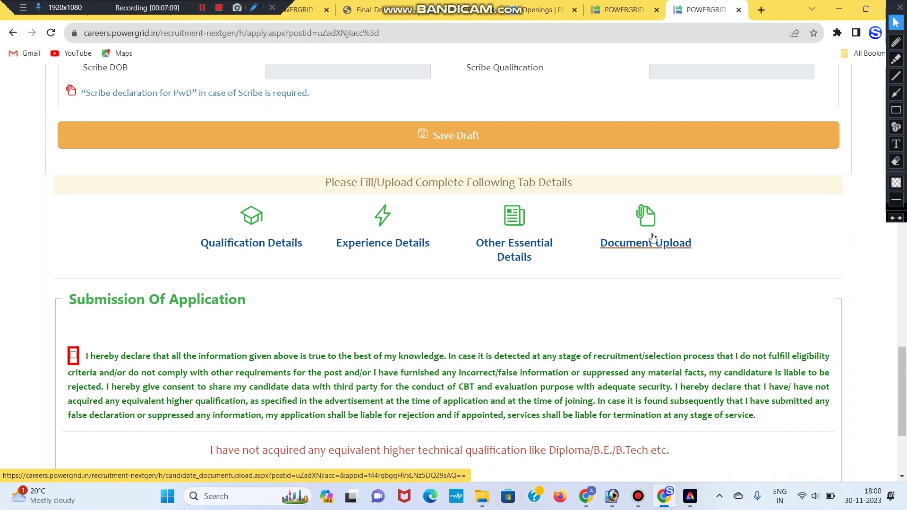
click(245, 247)
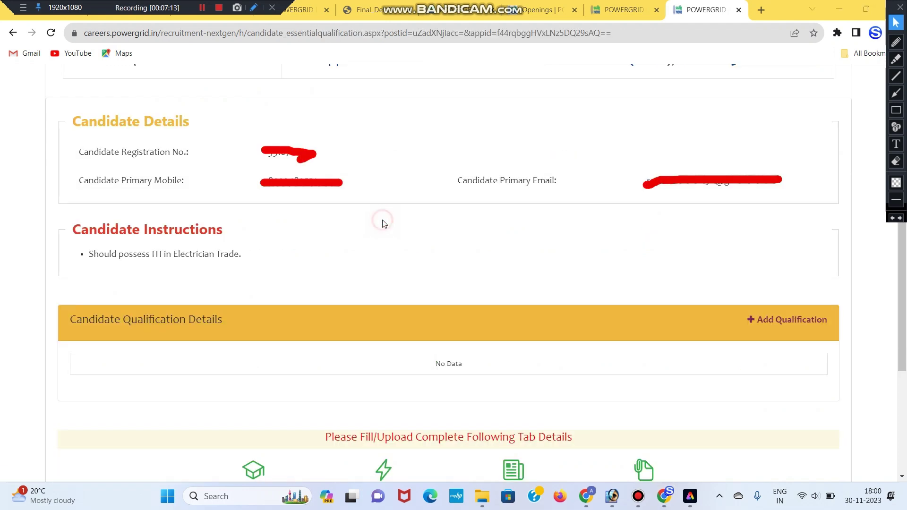
mouse_move(80, 255)
mouse_down()
mouse_move(241, 254)
mouse_move(97, 251)
mouse_up()
click(97, 255)
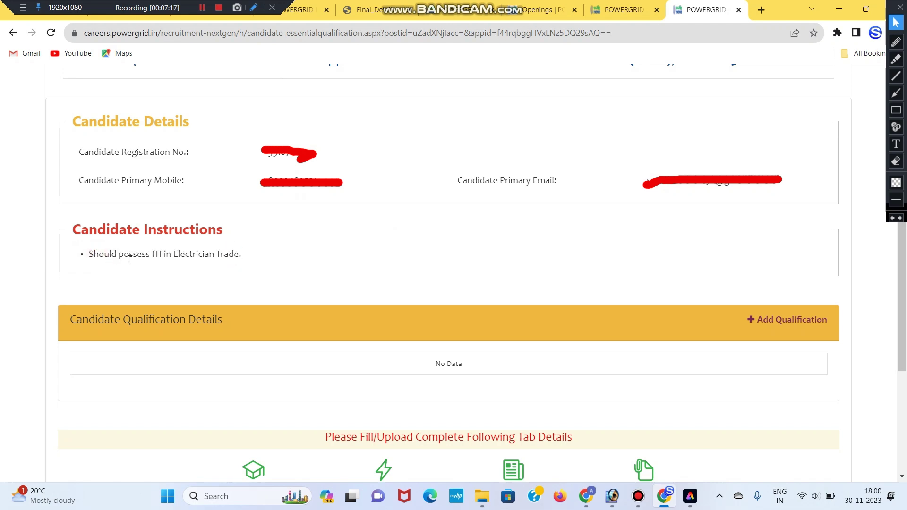
drag(162, 255, 239, 255)
click(251, 257)
Step: Start a new qualification entry with Essential Qualification 1 and Education Type Certificate Course
click(773, 325)
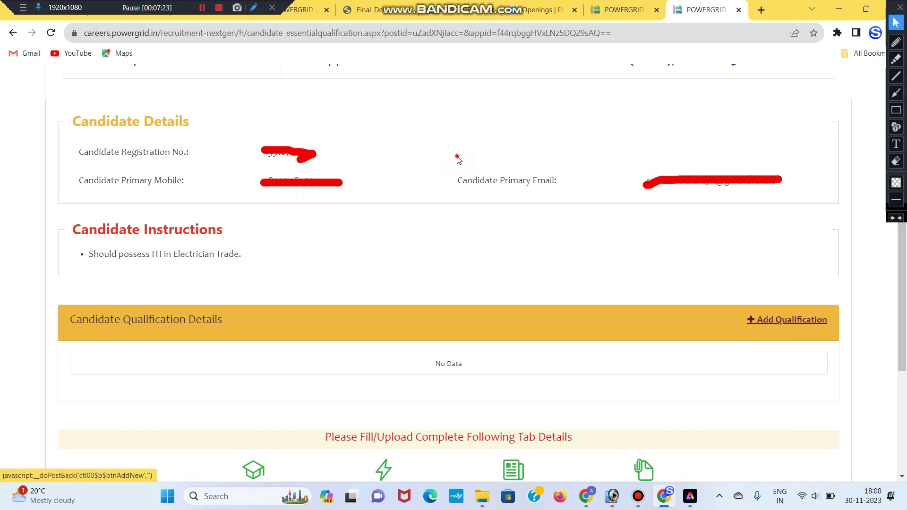
click(310, 157)
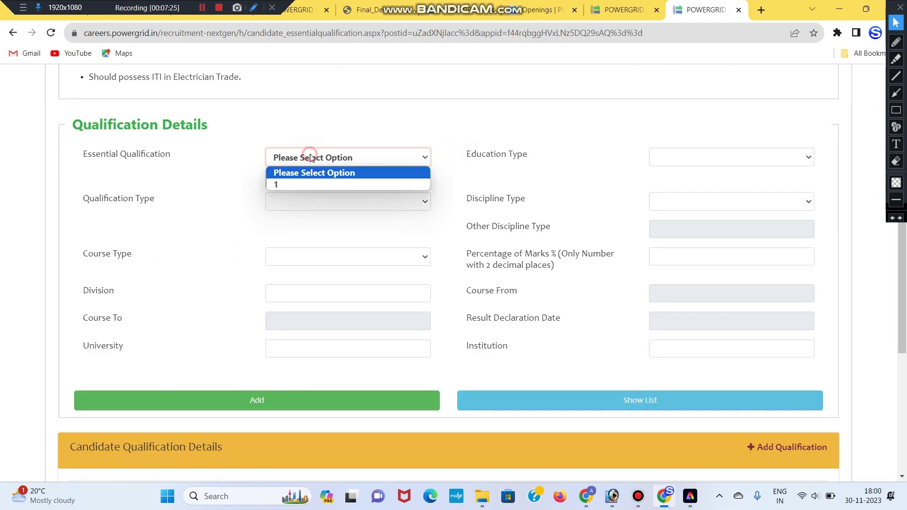
click(314, 184)
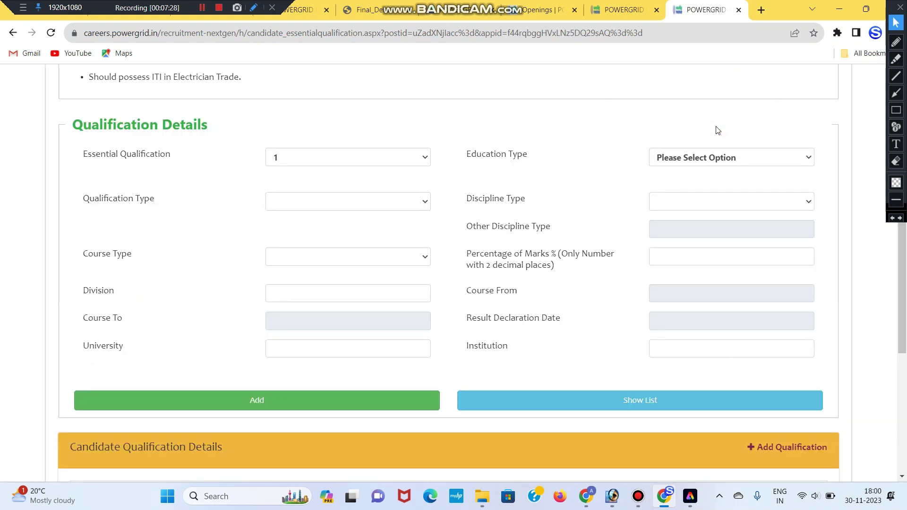
click(703, 156)
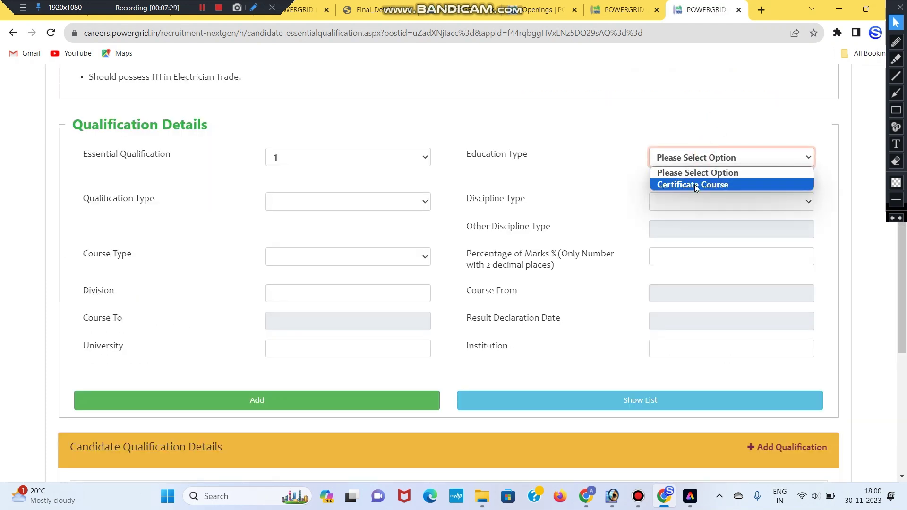
click(694, 185)
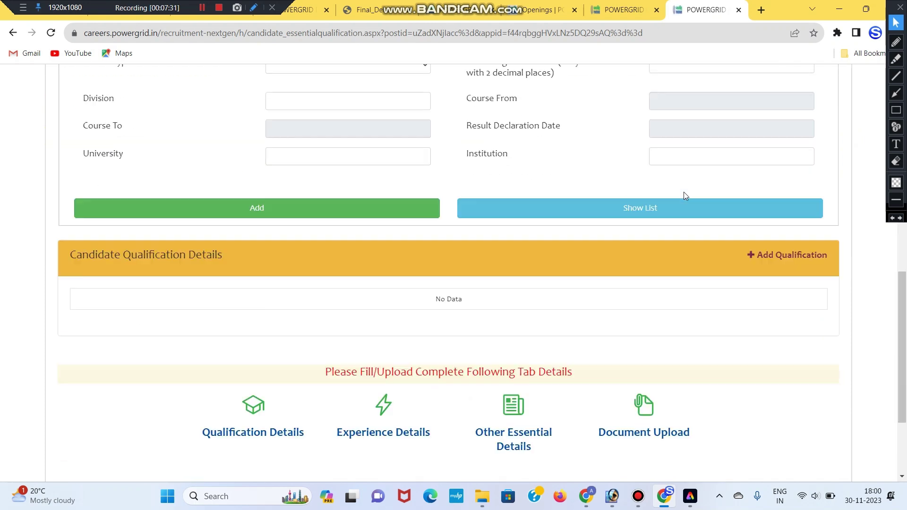
Step: Set the Qualification Type to 2 Year ITI, the Discipline Type to Electrician and the Course Type to Full Time
scroll(684, 192, up, 3)
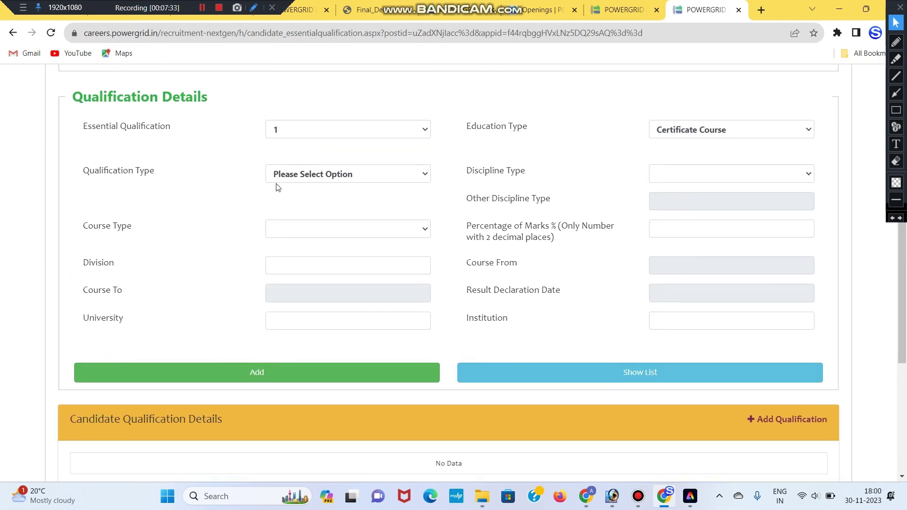
click(331, 173)
click(348, 201)
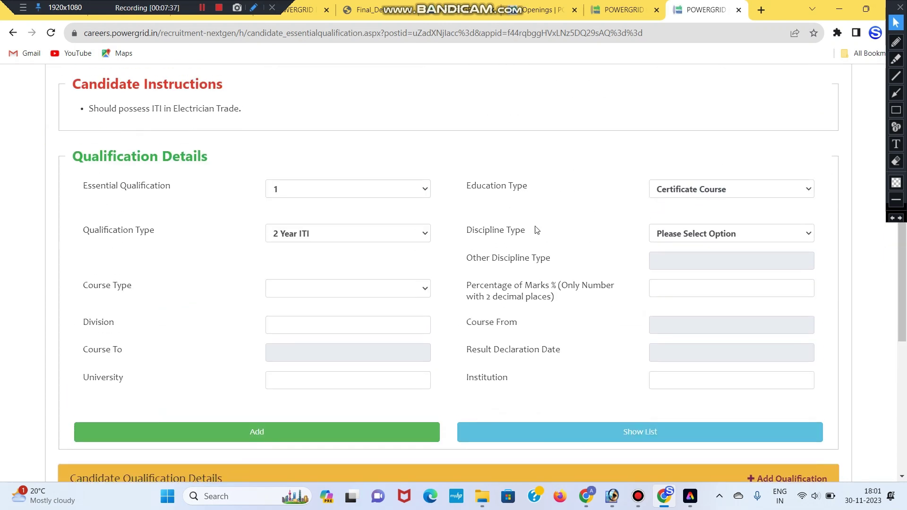
click(711, 233)
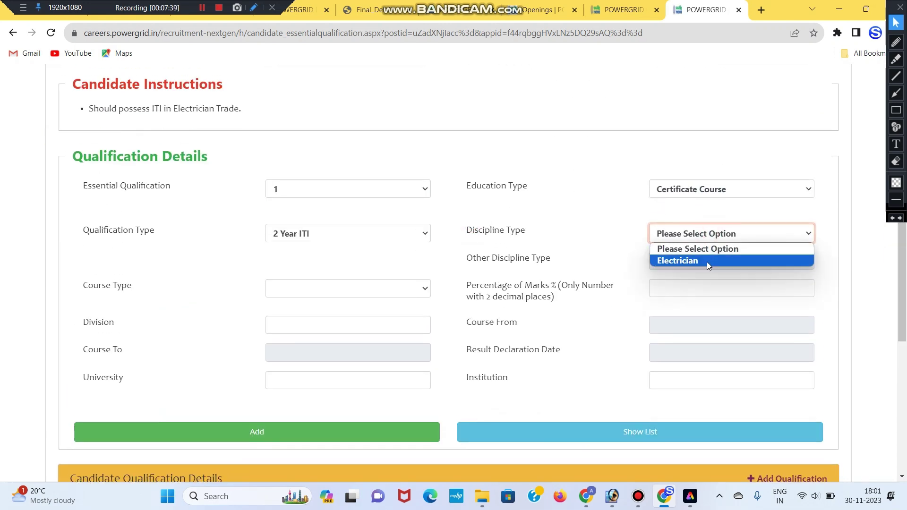
click(706, 262)
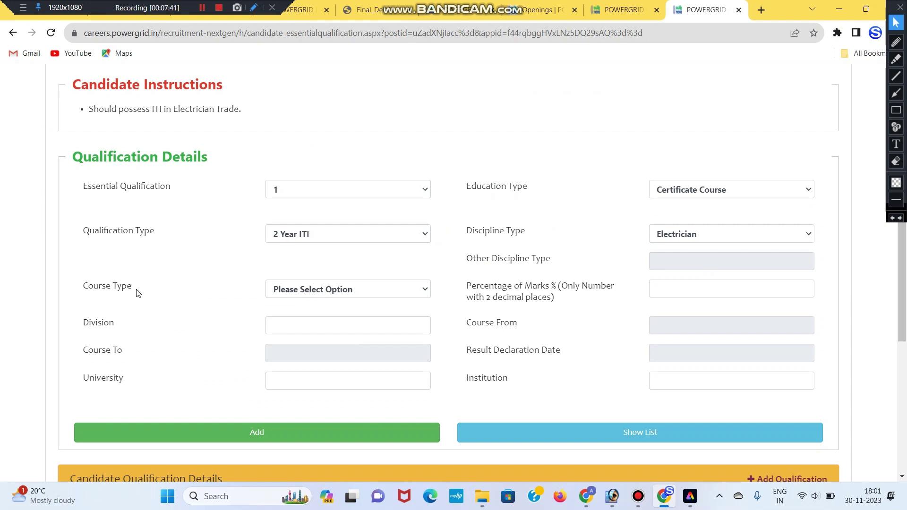
click(312, 278)
click(324, 316)
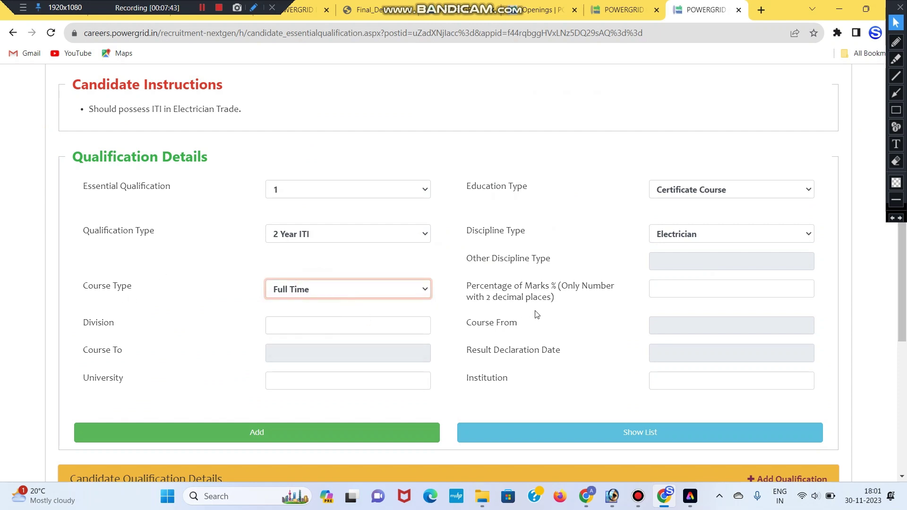
Step: Enter 81 as the Percentage of Marks and FIRST as the Division for the ITI qualification
scroll(563, 252, down, 1)
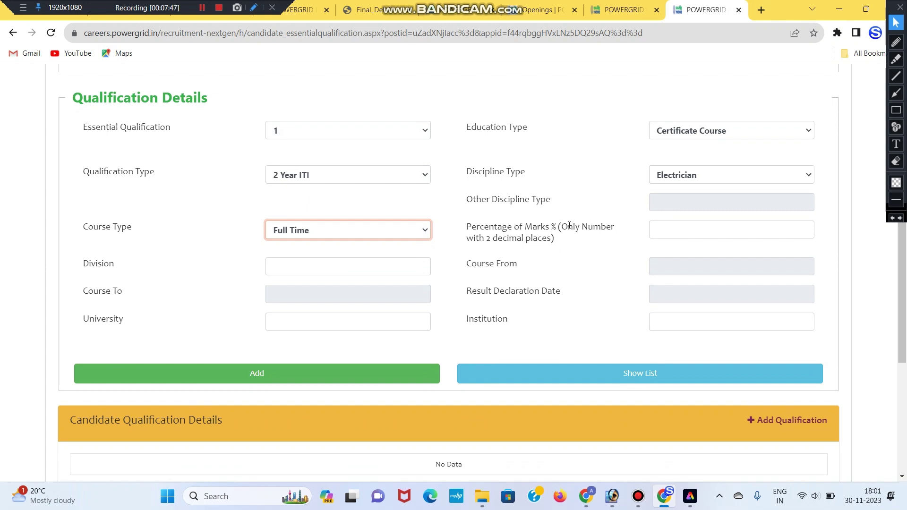
click(717, 234)
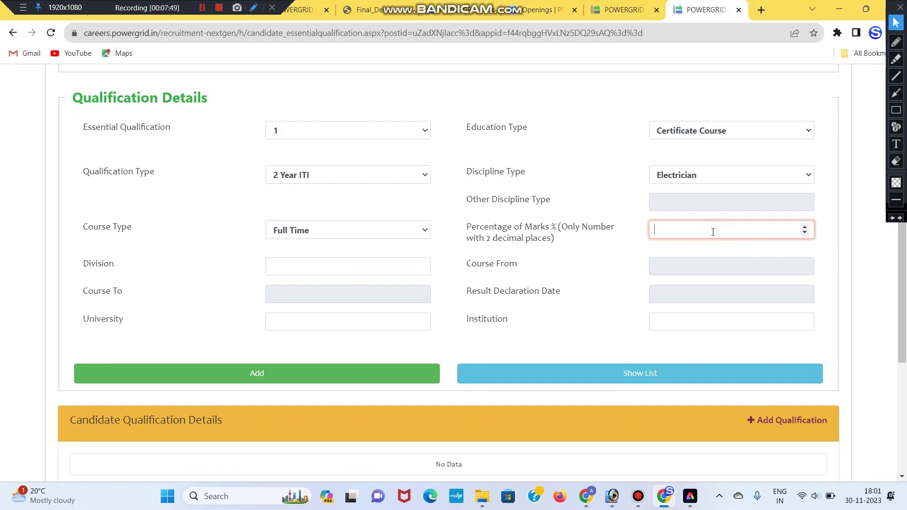
text(81)
click(590, 248)
click(706, 226)
click(300, 267)
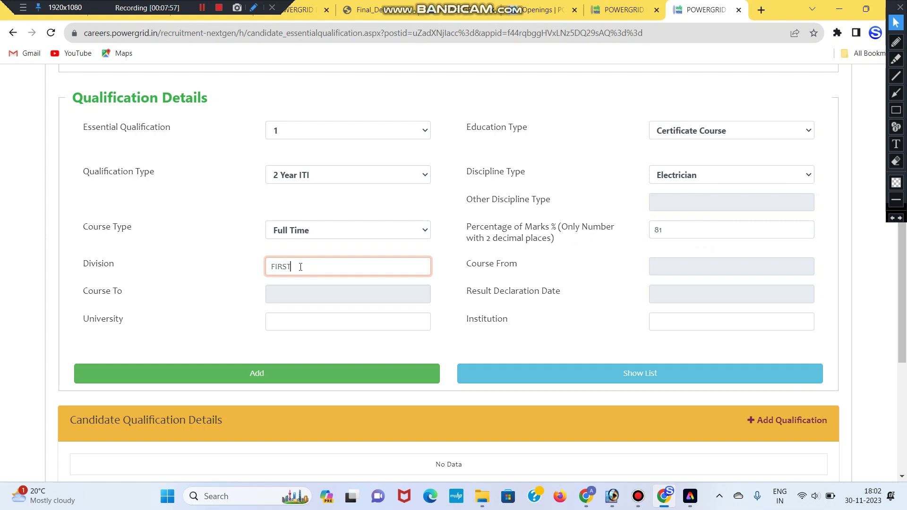
Step: Check the Course From, Course To and Result Declaration Date calendars and the University and Institution fields
click(701, 265)
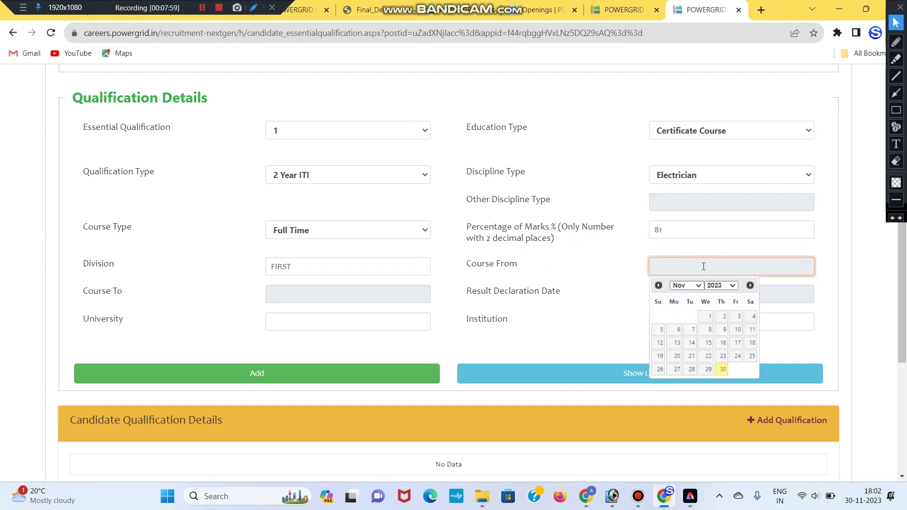
click(679, 262)
click(405, 291)
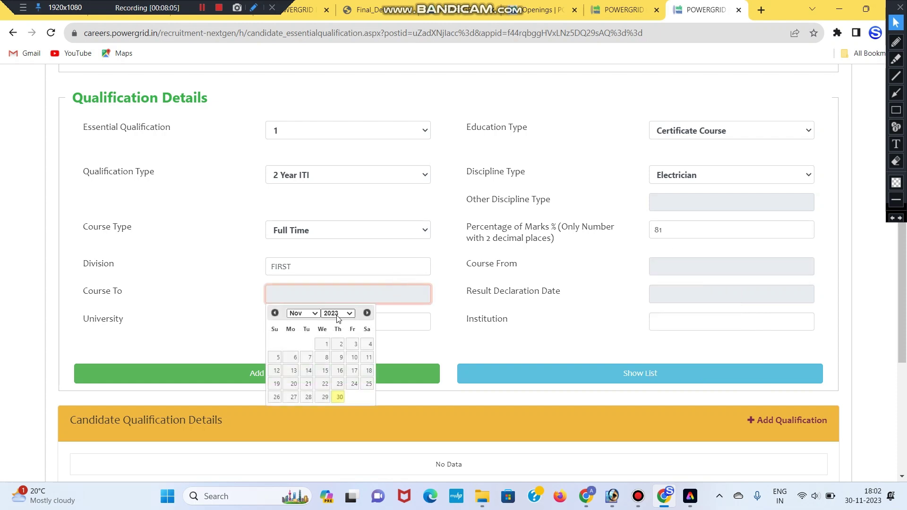
click(602, 301)
click(715, 297)
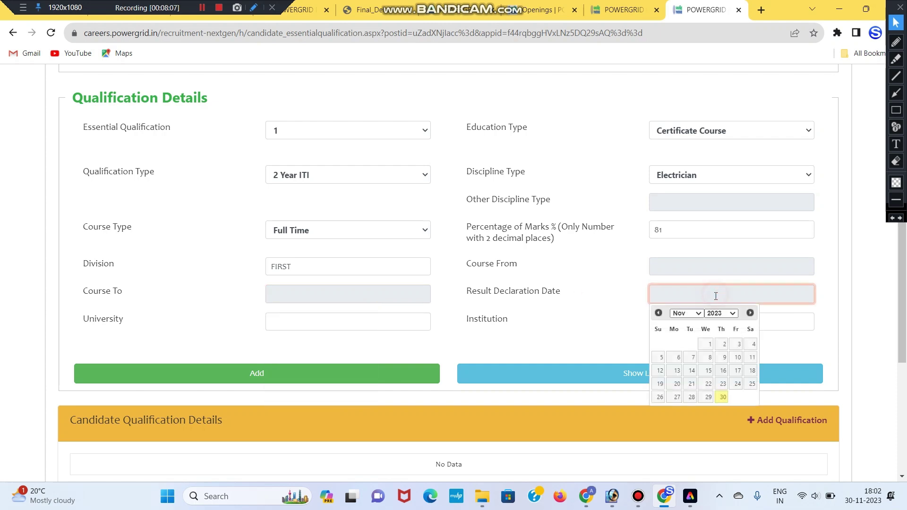
click(703, 292)
click(559, 302)
click(314, 321)
click(152, 324)
click(680, 319)
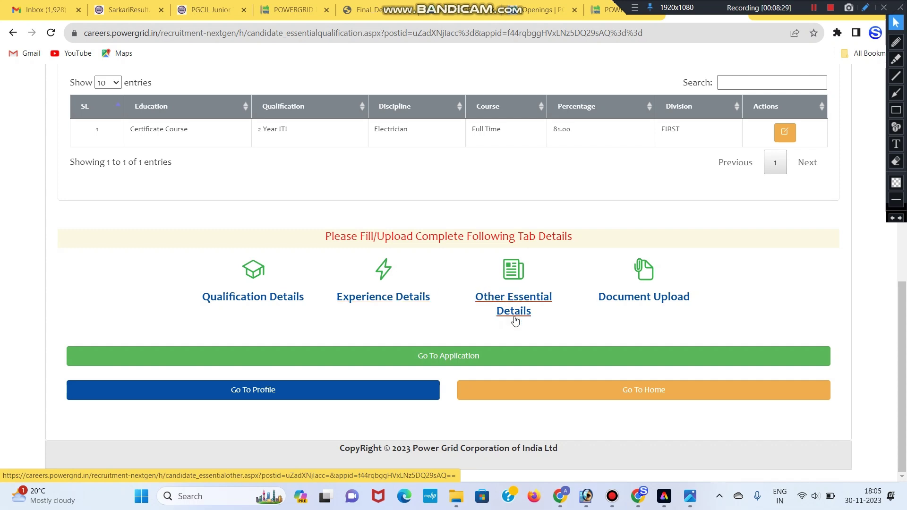
Step: Open the Other Essential Details page and locate the Exam Center Preference Details section
click(409, 260)
drag(81, 118, 290, 118)
click(289, 118)
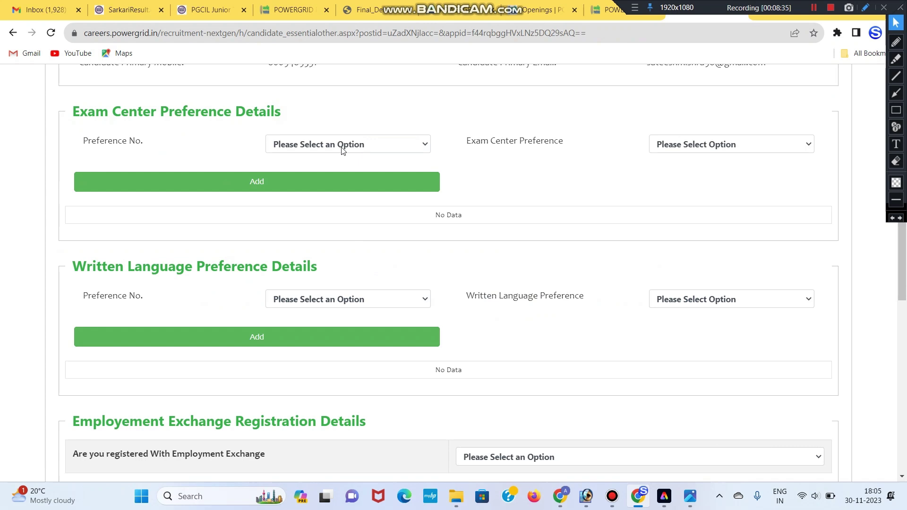
Step: Add Bhopal as the FIRST preference in the Exam Center Preference Details
click(409, 143)
click(682, 144)
click(351, 138)
click(352, 171)
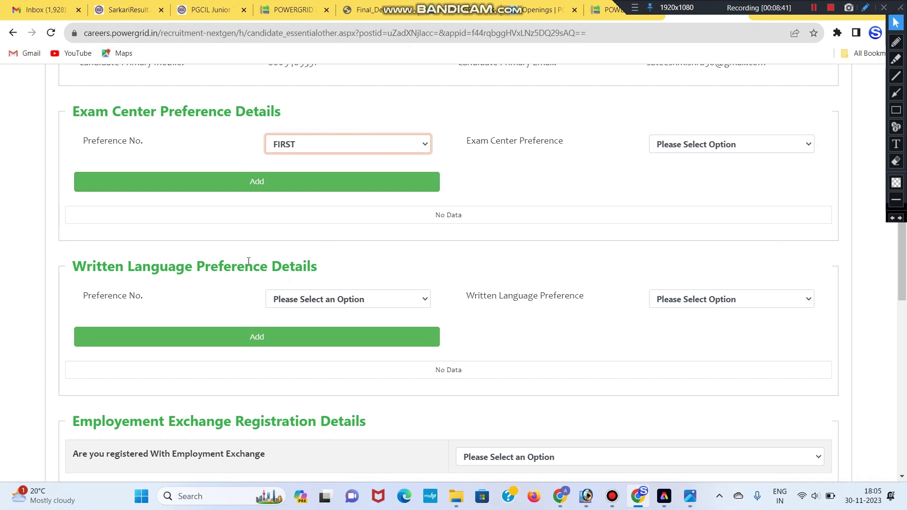
click(701, 149)
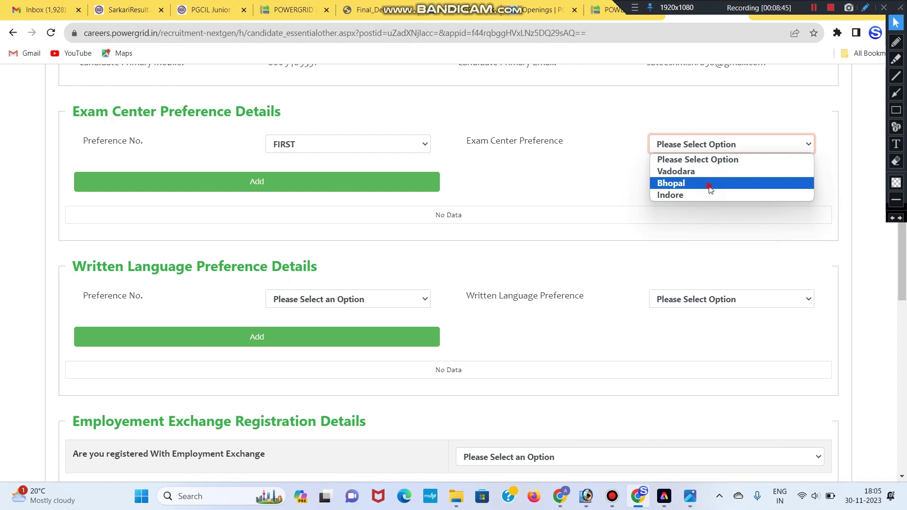
click(707, 183)
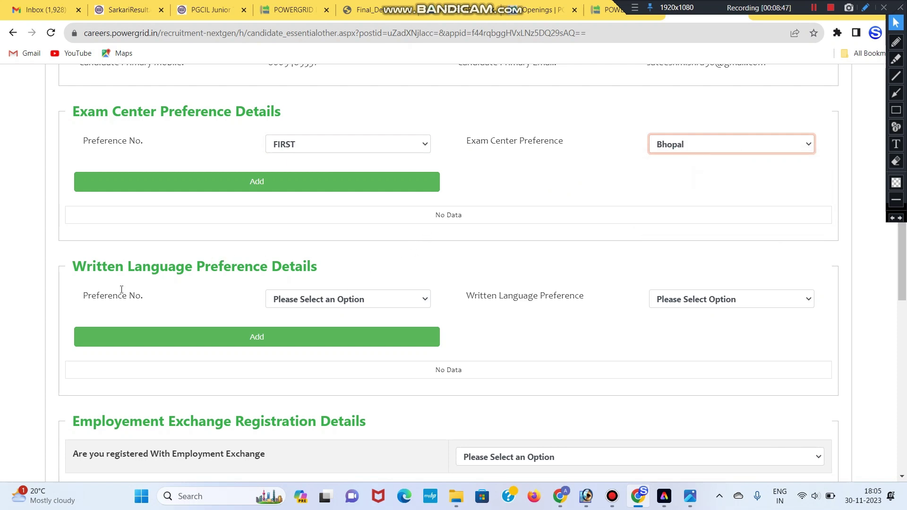
click(317, 182)
scroll(236, 138, up, 1)
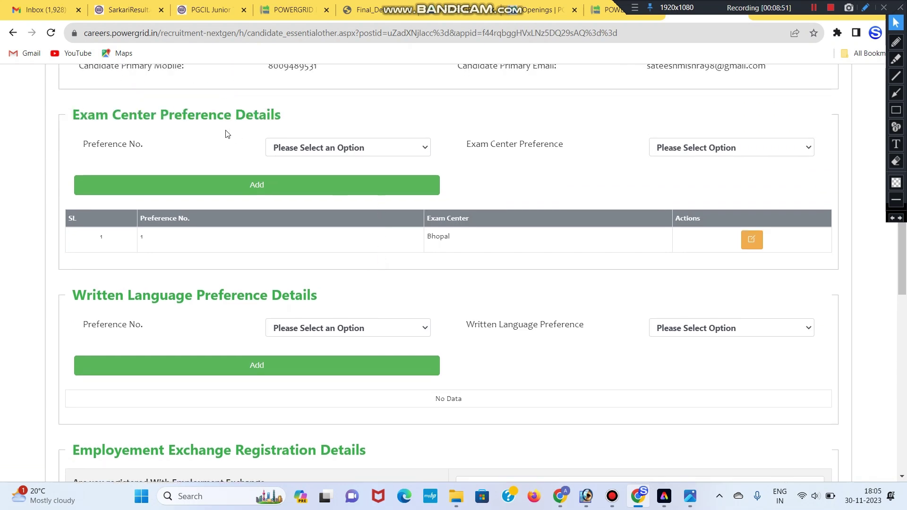
double_click(220, 119)
Step: Add Hindi as the FIRST preference in the Written Language Preference Details
scroll(232, 128, down, 1)
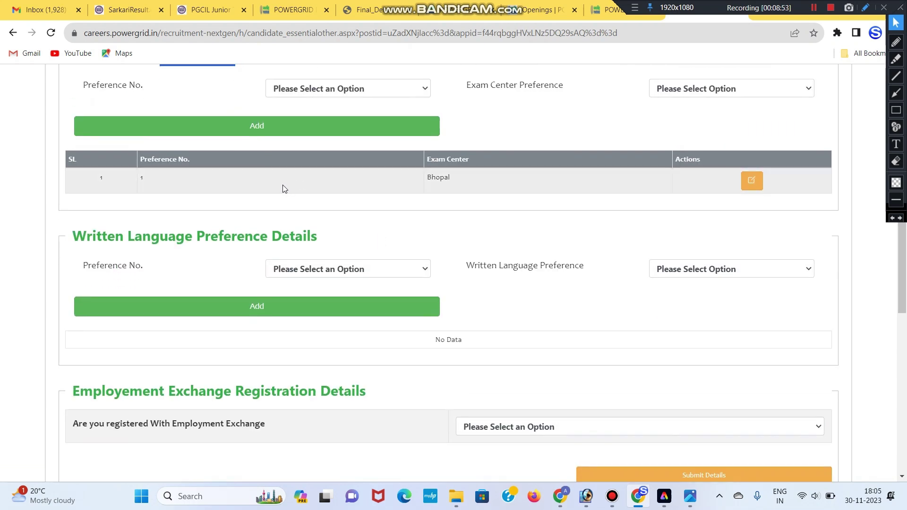
scroll(271, 206, down, 1)
triple_click(121, 183)
click(203, 205)
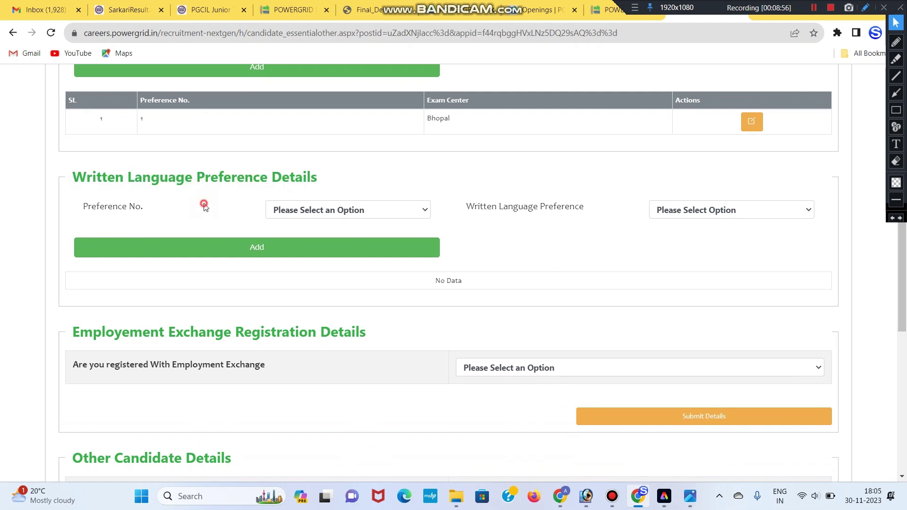
click(334, 209)
click(336, 233)
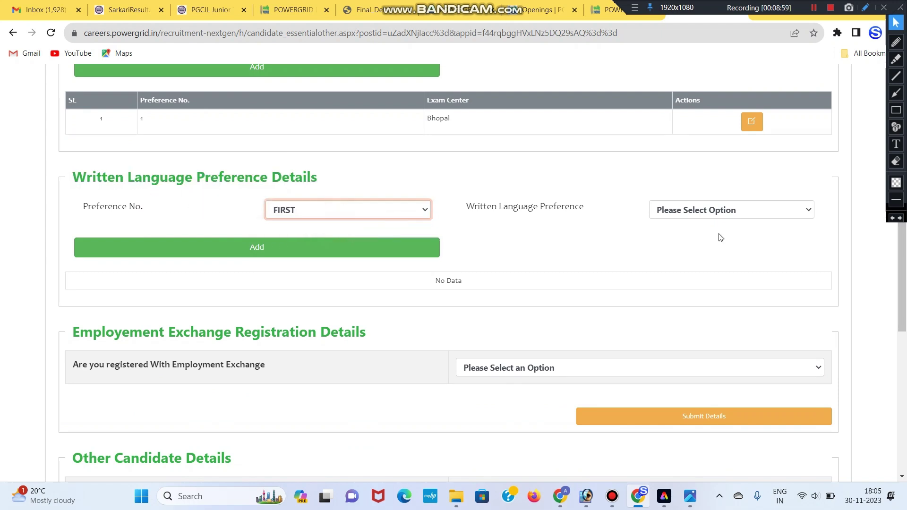
click(706, 214)
click(707, 204)
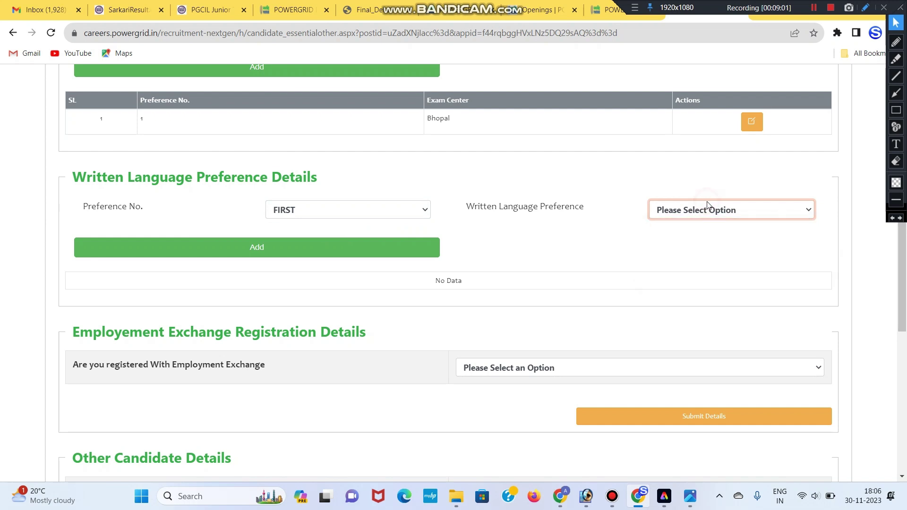
click(707, 205)
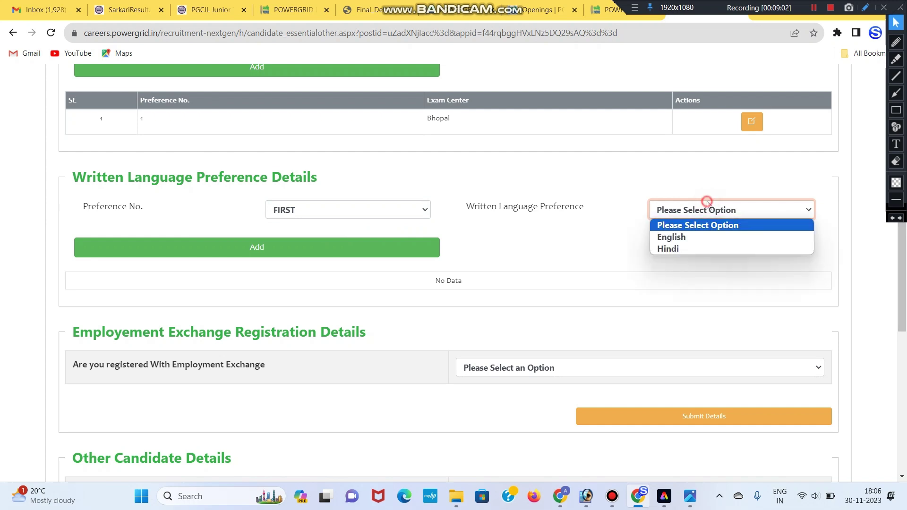
click(707, 250)
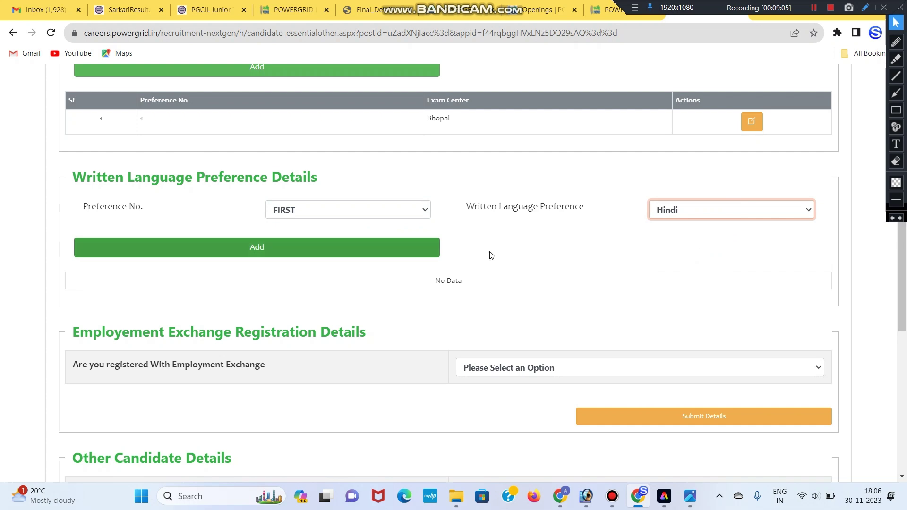
click(345, 250)
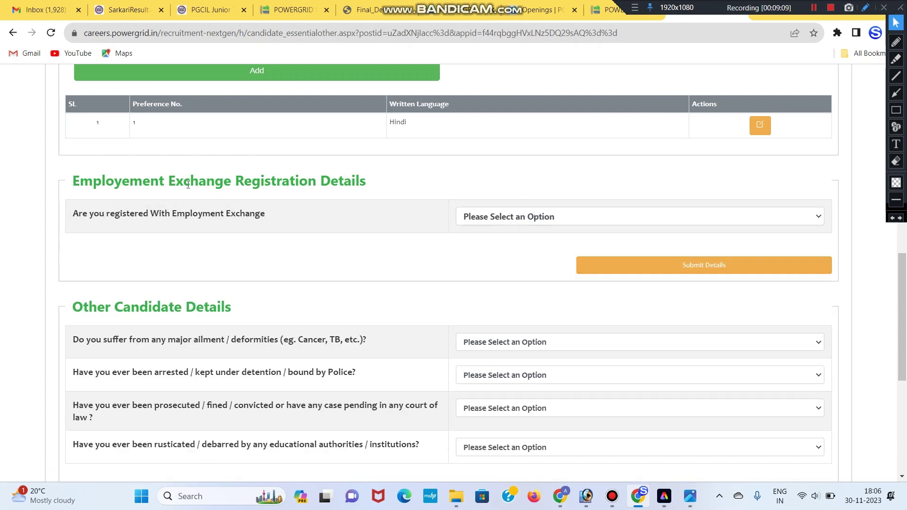
Step: Answer YES to the employment exchange registration question and check the State options and Registration No. field
drag(390, 184, 231, 184)
click(100, 185)
click(275, 184)
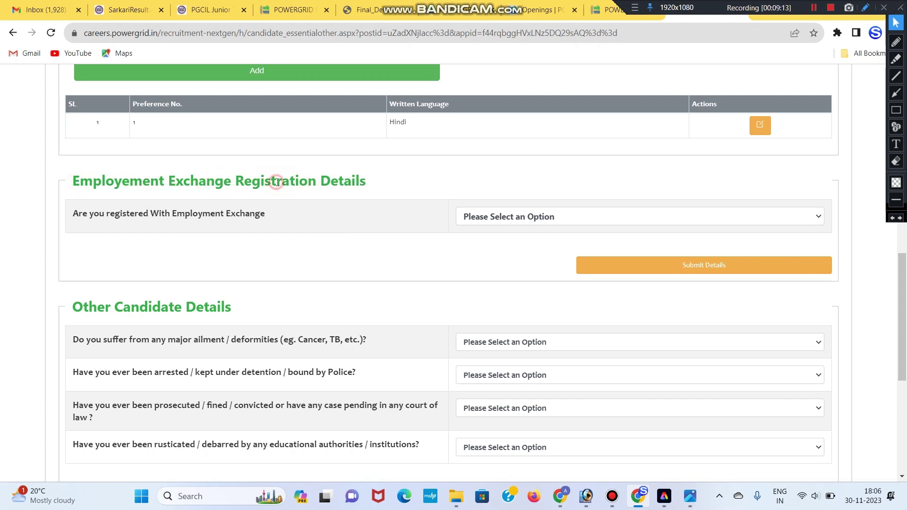
click(484, 213)
click(497, 246)
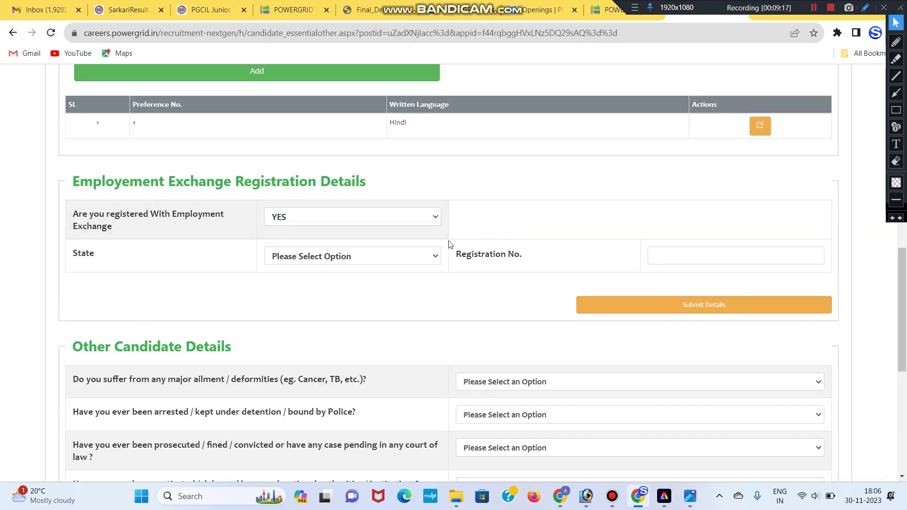
click(367, 262)
click(367, 262)
click(350, 266)
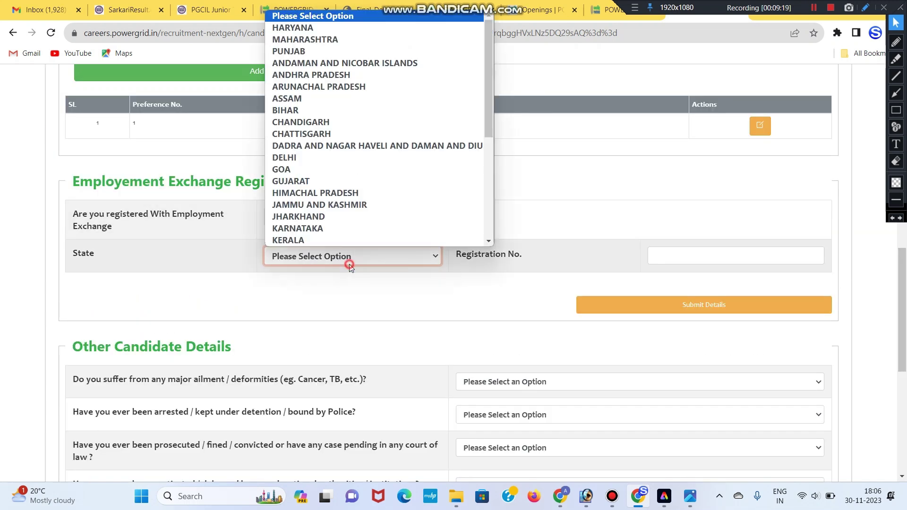
click(352, 313)
Step: Set the answer to the employment exchange registration question to NO
click(365, 222)
click(359, 250)
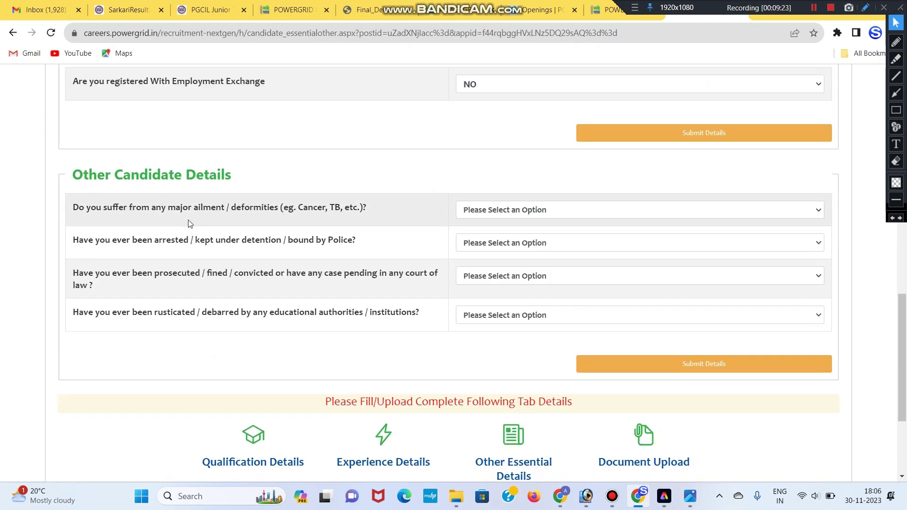
Step: Open the Document Upload page and check the size and format requirements for the photo and signature
scroll(517, 151, down, 1)
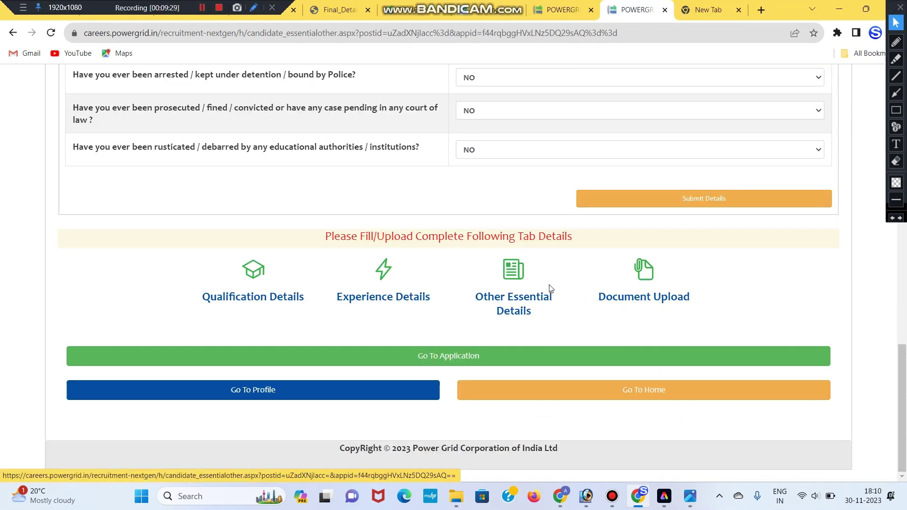
click(627, 303)
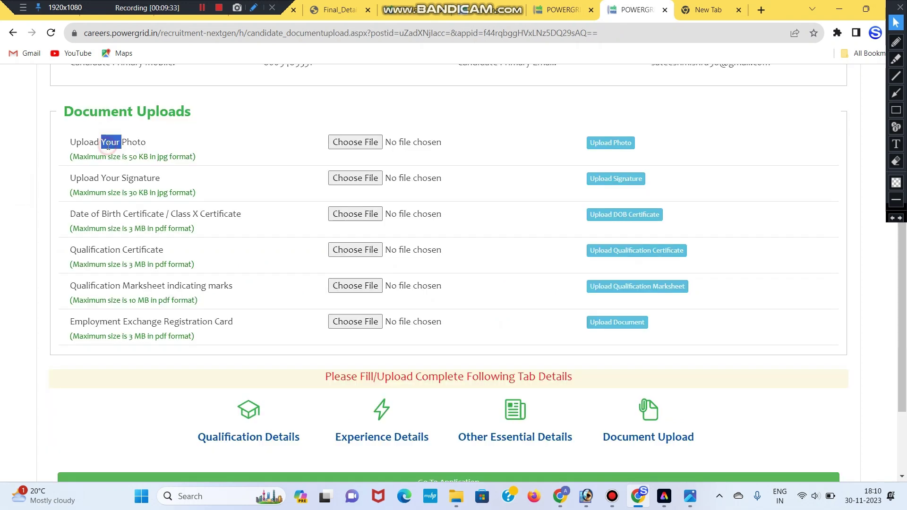
triple_click(107, 144)
triple_click(124, 157)
double_click(163, 156)
triple_click(126, 182)
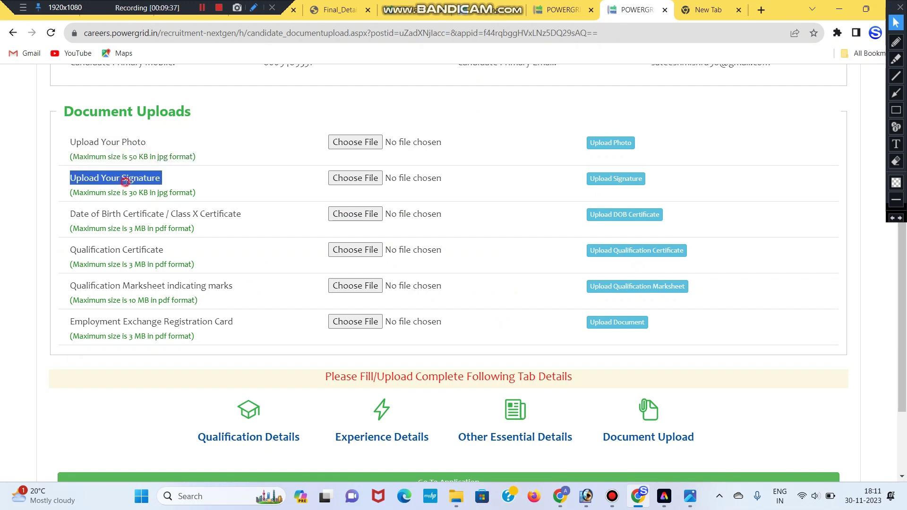
click(150, 179)
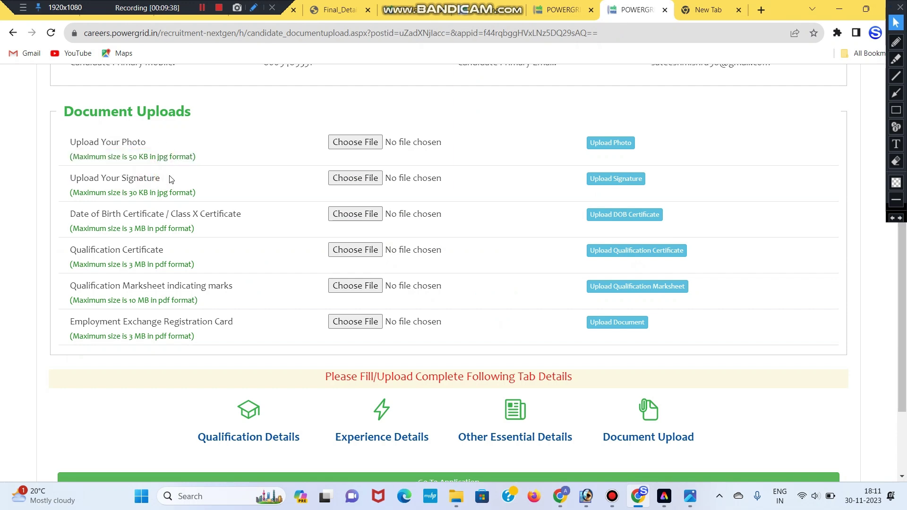
triple_click(146, 188)
Step: Check the size and format requirements for the Date of Birth / Class X Certificate upload
scroll(142, 185, down, 1)
double_click(137, 155)
triple_click(136, 154)
click(150, 153)
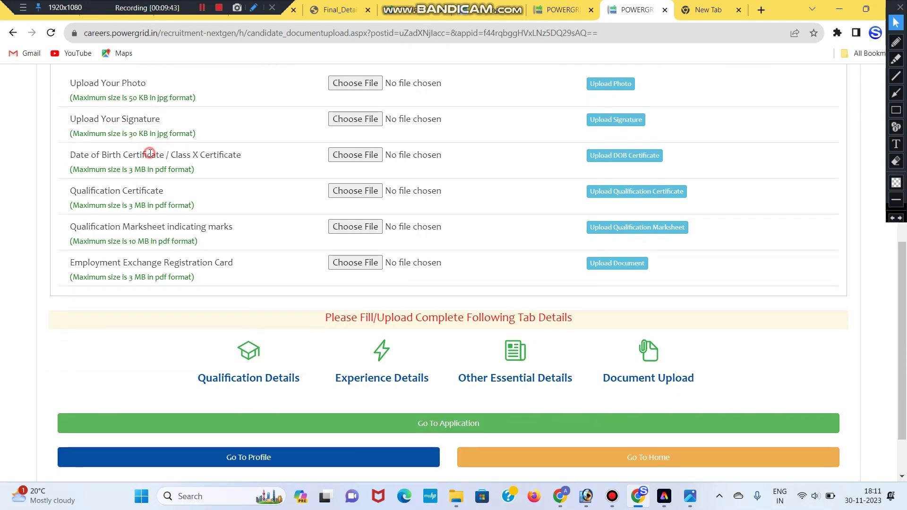
drag(169, 155, 242, 155)
click(162, 169)
triple_click(163, 169)
double_click(184, 169)
click(146, 171)
Step: Review the upload rows for the Qualification Certificate, Qualification Marksheet and Employment Exchange Registration Card
double_click(103, 191)
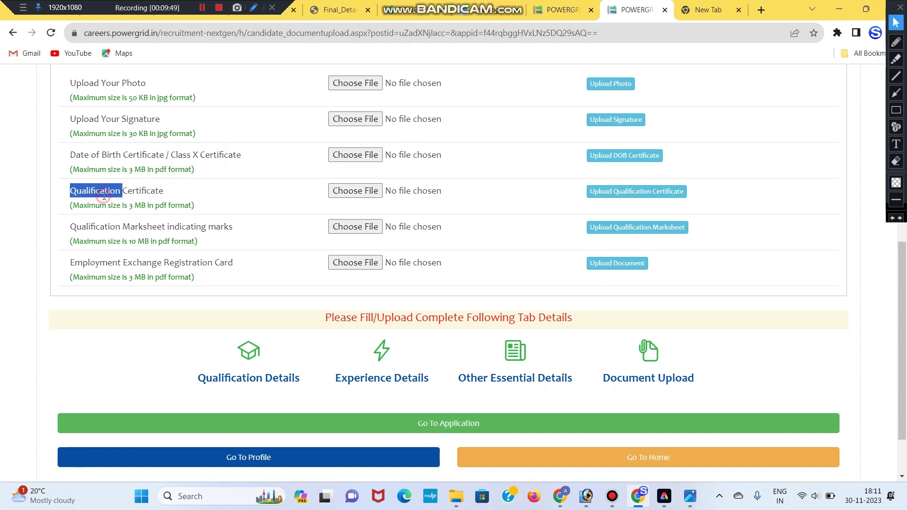
drag(102, 192, 131, 189)
double_click(130, 189)
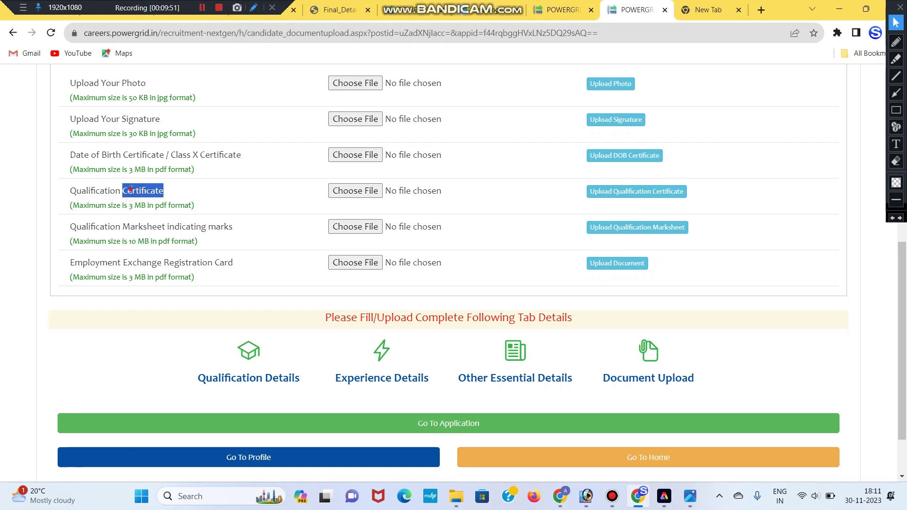
triple_click(130, 189)
triple_click(136, 222)
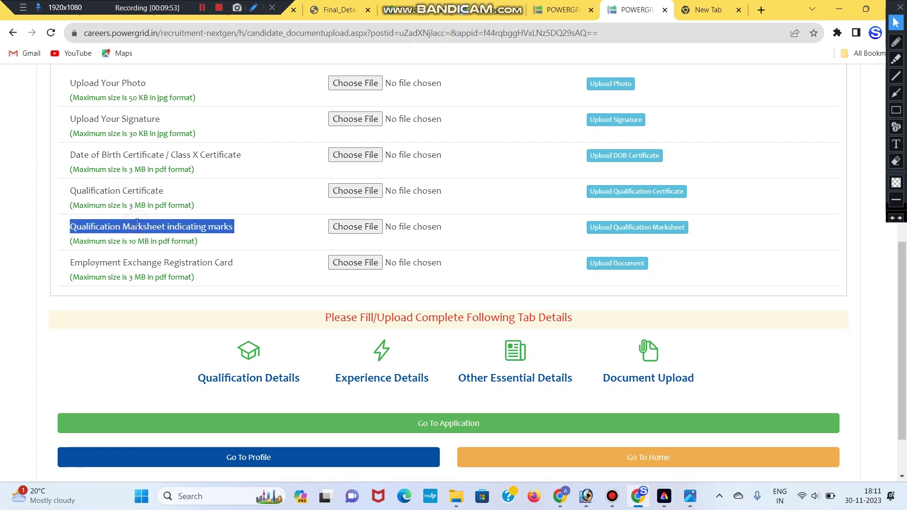
triple_click(137, 221)
triple_click(142, 223)
click(193, 222)
triple_click(166, 264)
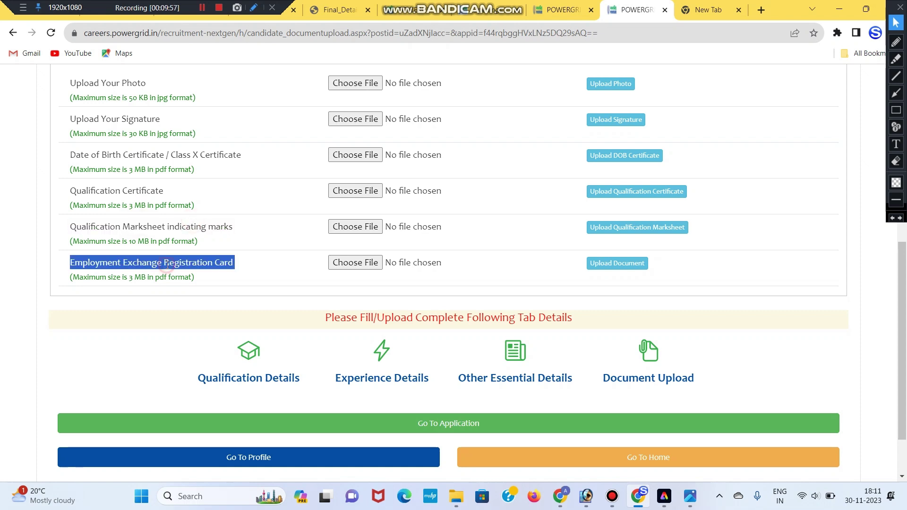
click(239, 263)
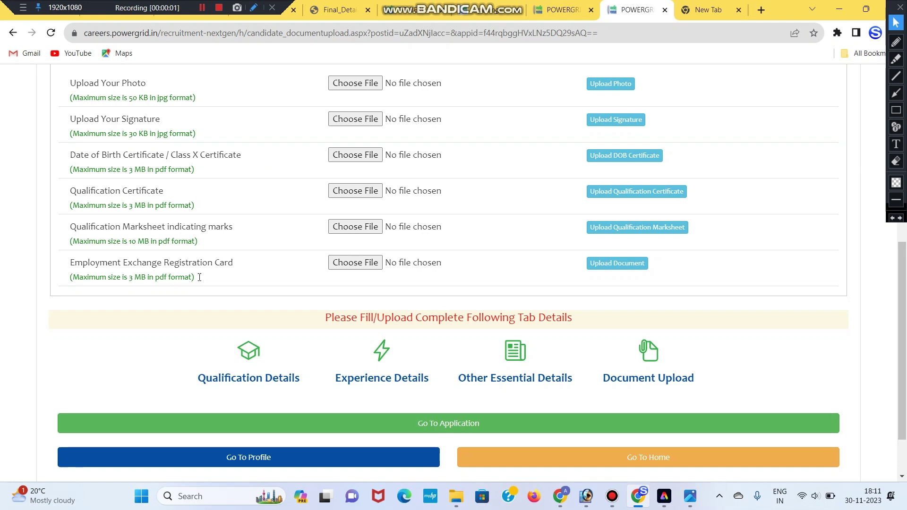
click(620, 265)
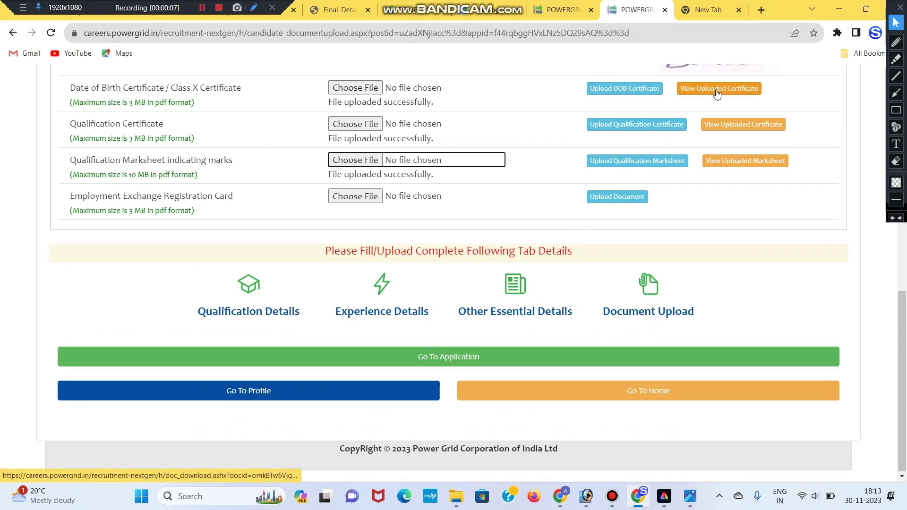
Step: Go to the application page and submit the application
click(462, 359)
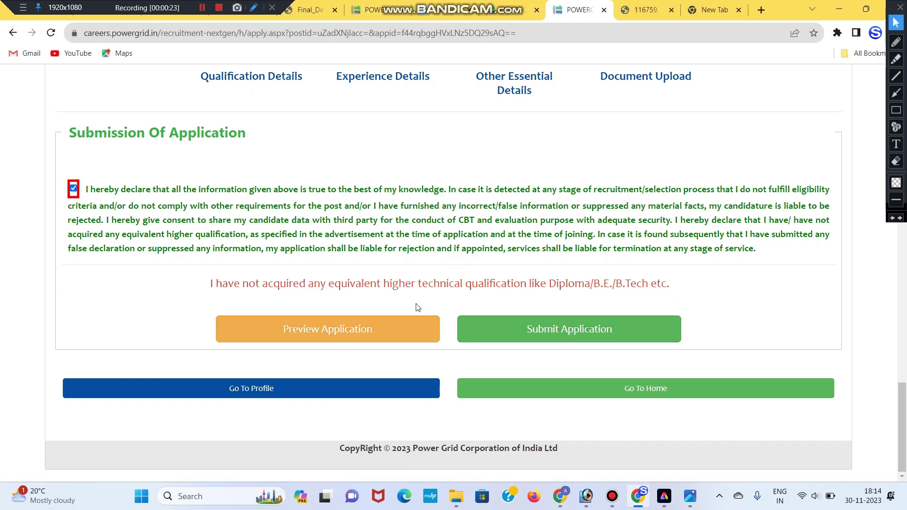
click(569, 326)
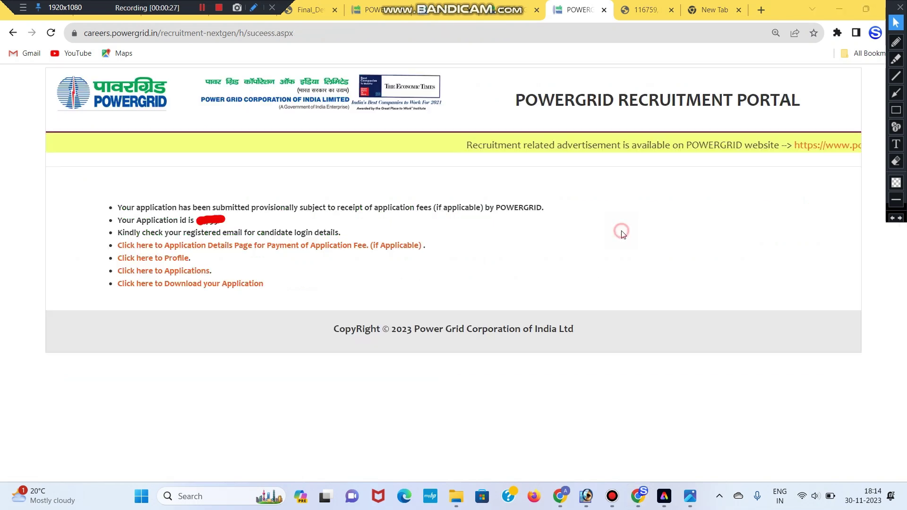
Step: Read the submission confirmation's statement about the provisional status and application fees
drag(145, 208, 267, 208)
click(267, 208)
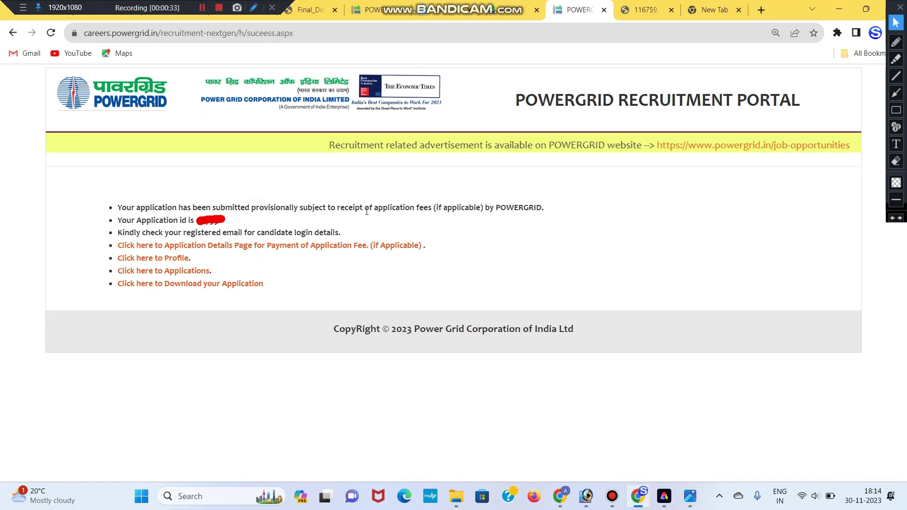
mouse_move(428, 209)
mouse_down()
mouse_move(539, 208)
mouse_move(443, 208)
mouse_up()
click(537, 207)
click(443, 207)
triple_click(331, 206)
click(306, 207)
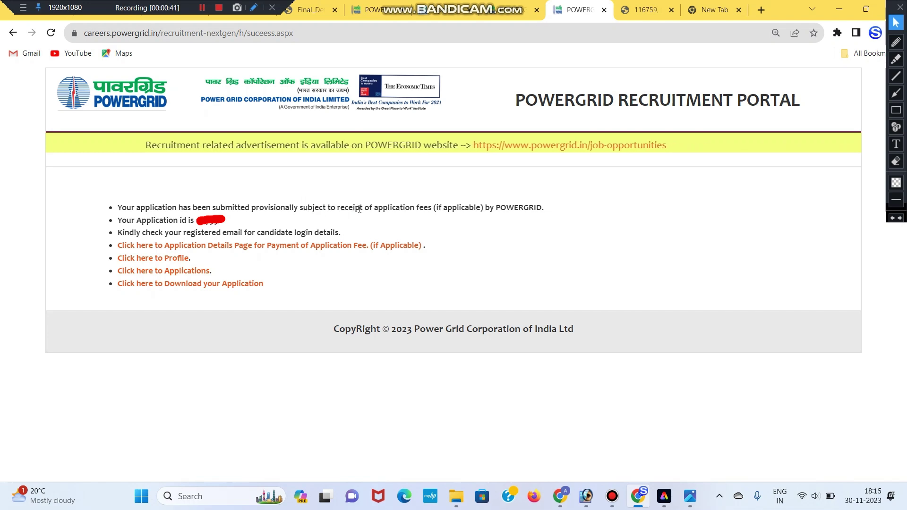
drag(379, 208, 435, 209)
click(435, 208)
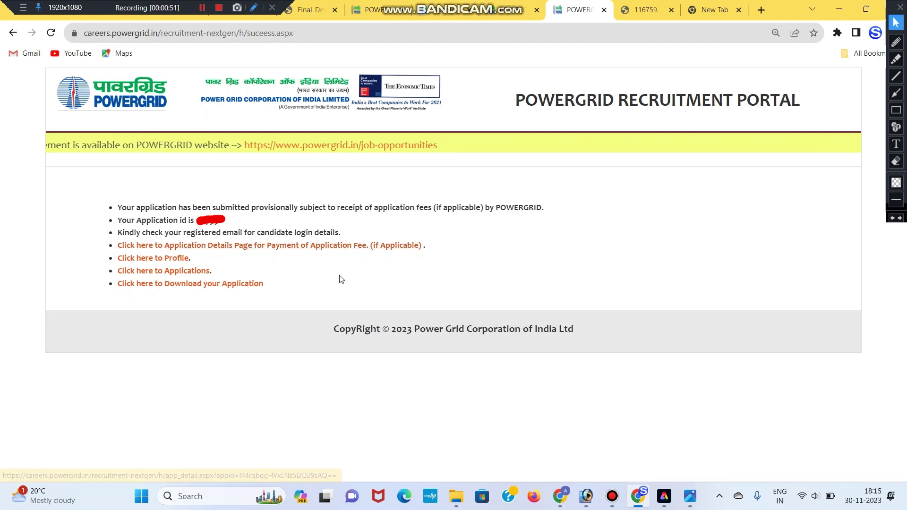
click(416, 159)
drag(230, 205, 295, 208)
click(324, 197)
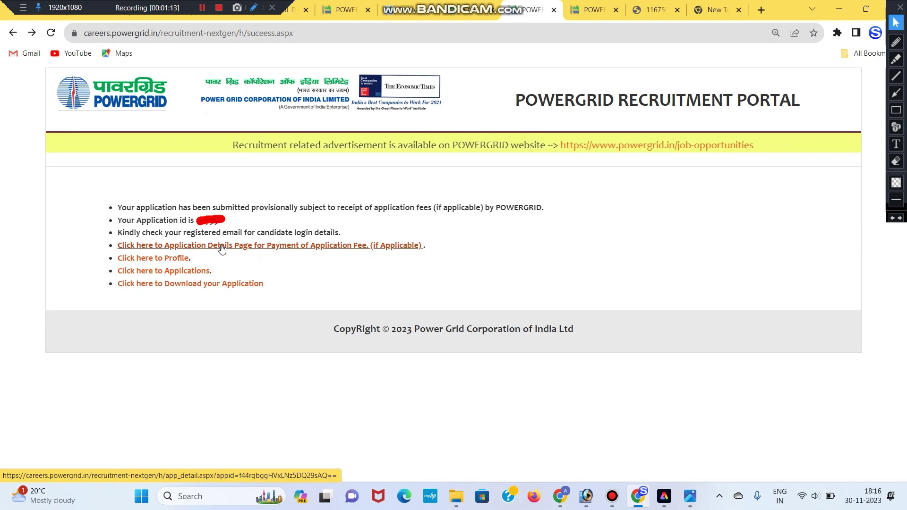
Step: Open the application fee payment page and review the Credit / Debit Cards, QR and Net Banking payment methods
click(196, 243)
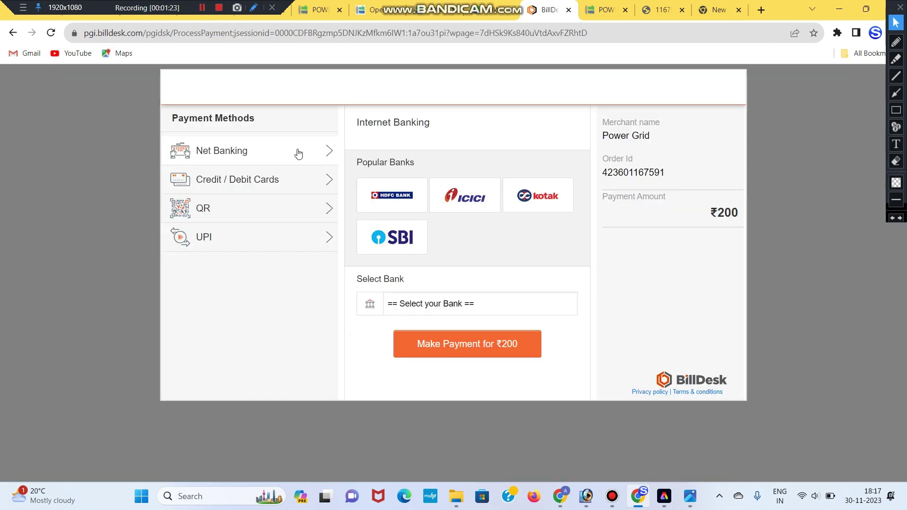
click(215, 188)
click(225, 214)
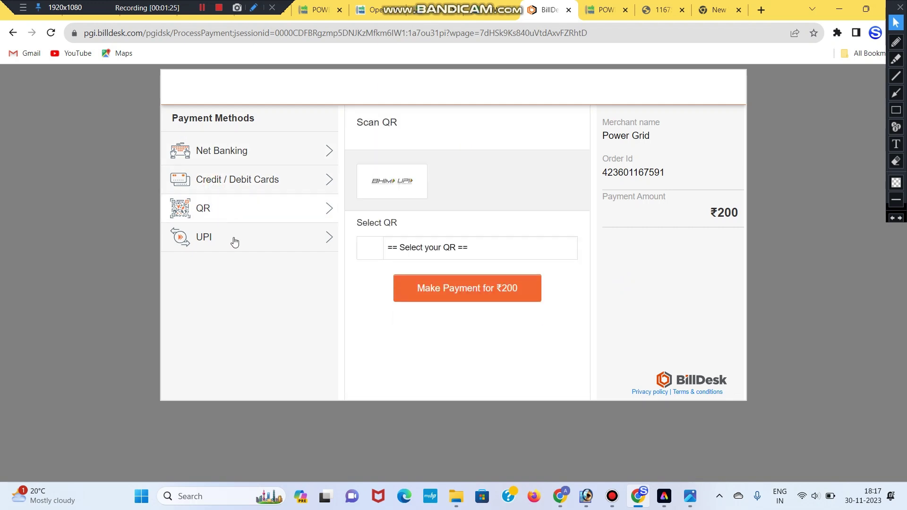
click(292, 157)
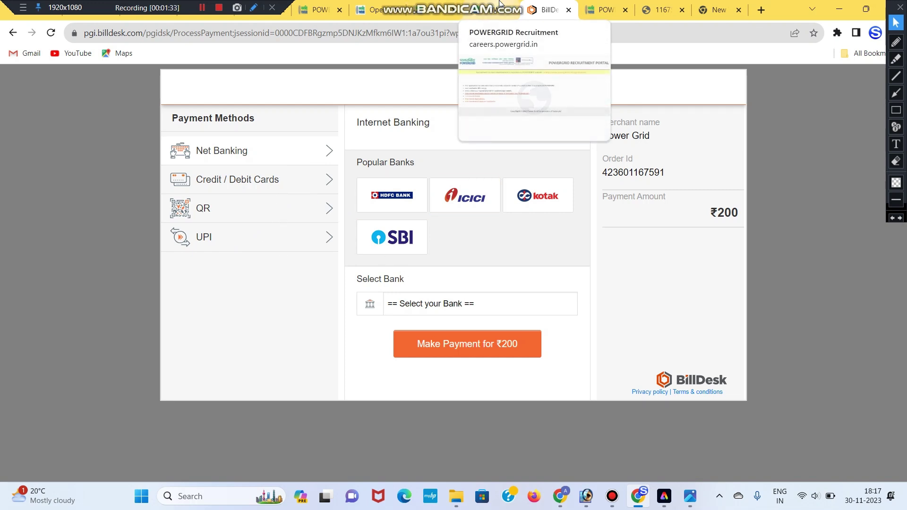
Step: Return to the submission confirmation page and open the downloadable copy of the application
click(455, 4)
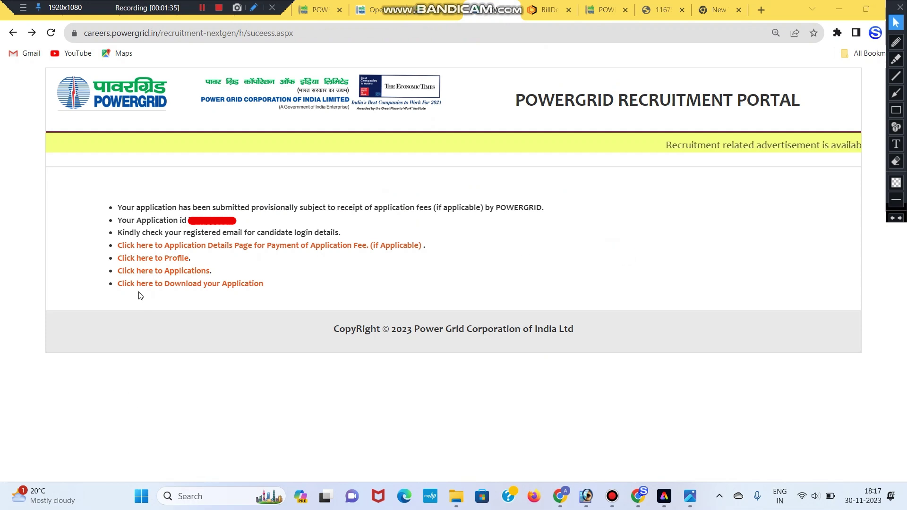
click(210, 284)
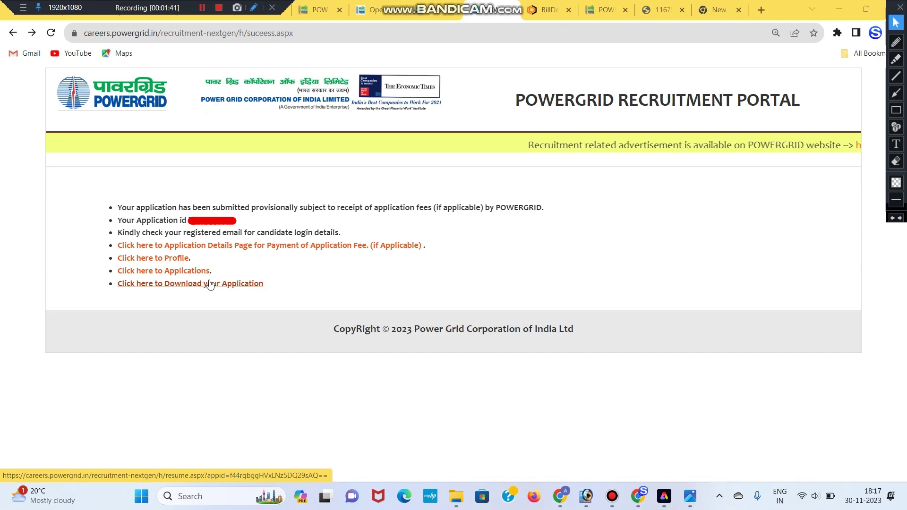
key(shift+F12)
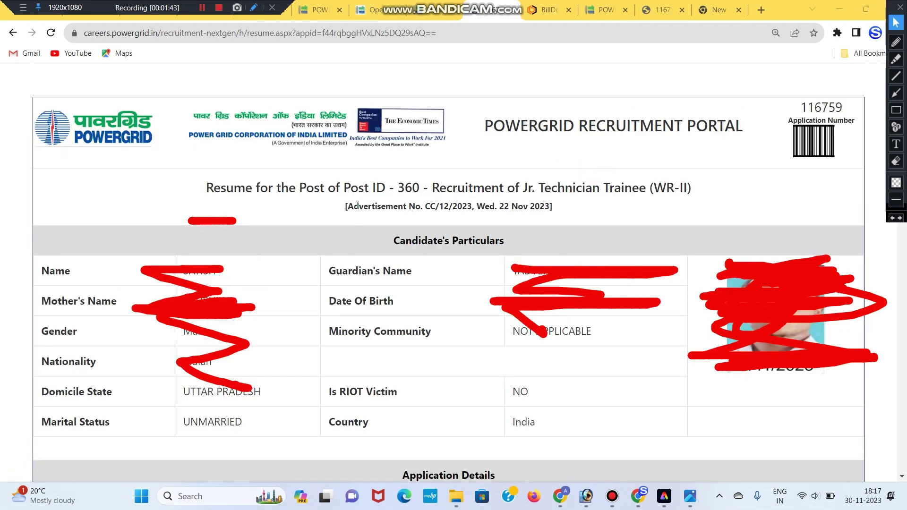